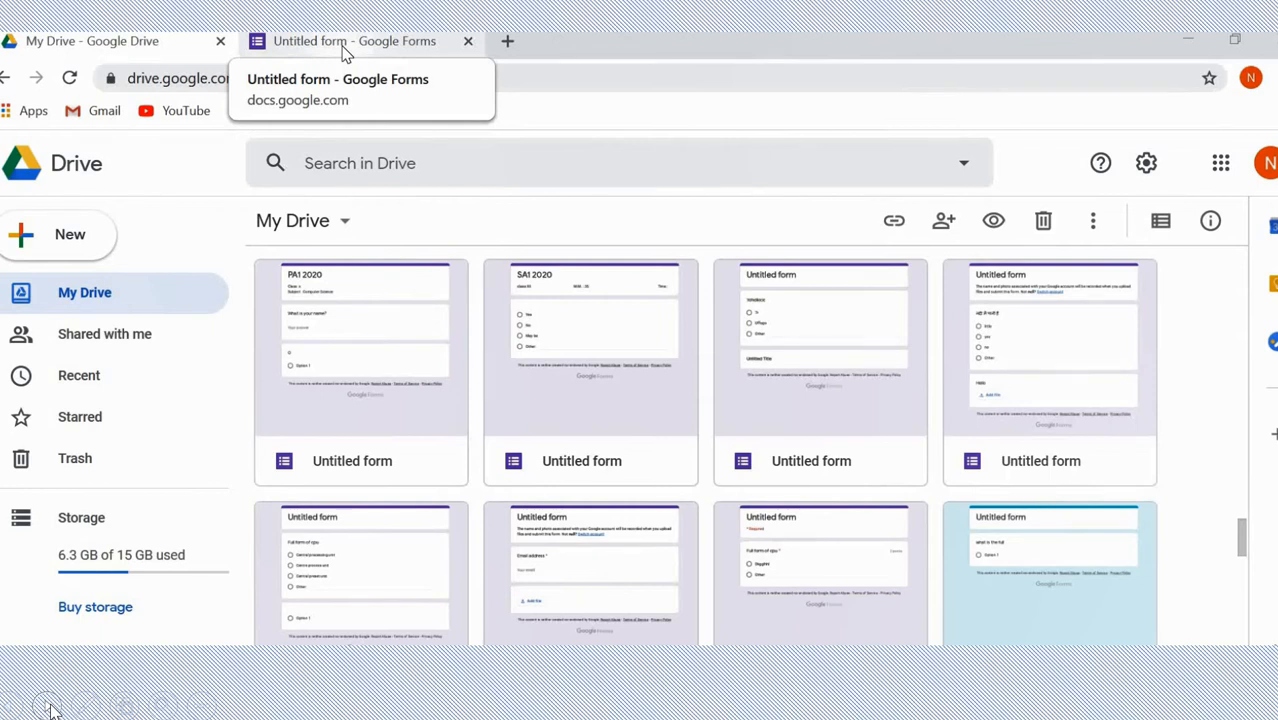
Enter the form question "Attach the diagram drawn after scanning that page and upload it by giving the correct path of where you have saved the file"
{"action": "left_click", "coordinate": [343, 45]}
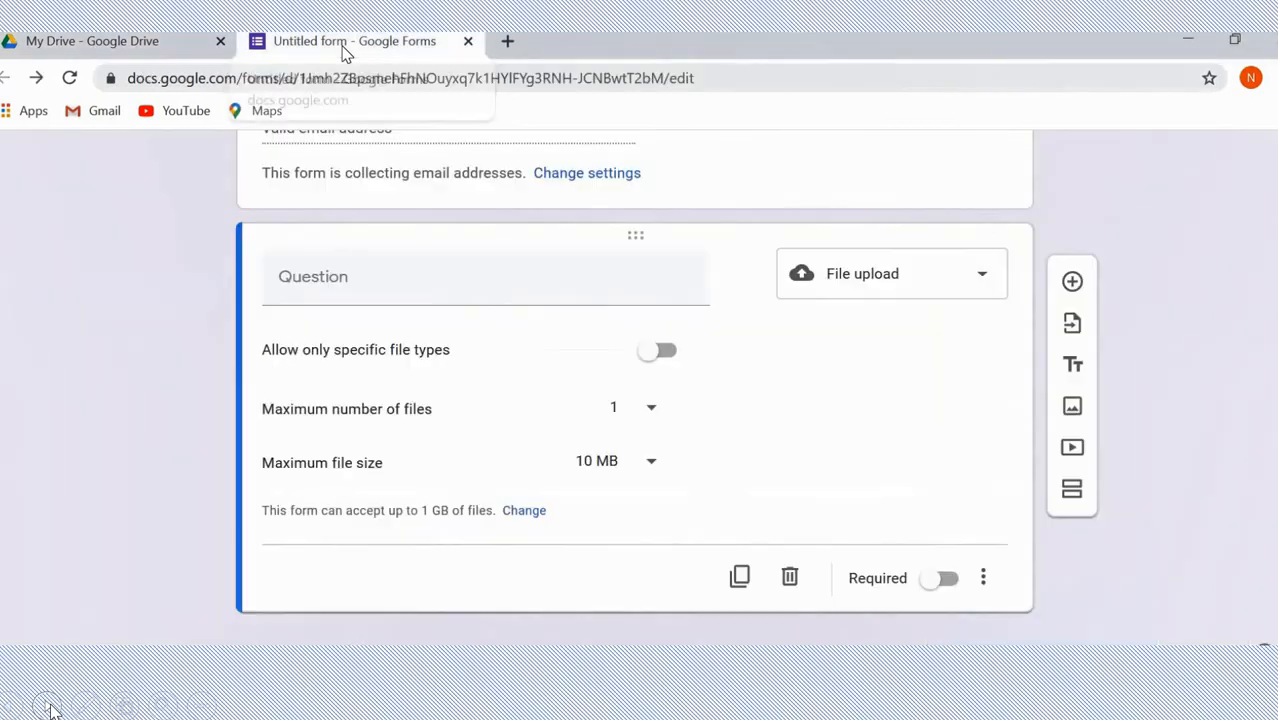
{"action": "scroll", "coordinate": [493, 283], "scroll_direction": "up", "scroll_amount": 3}
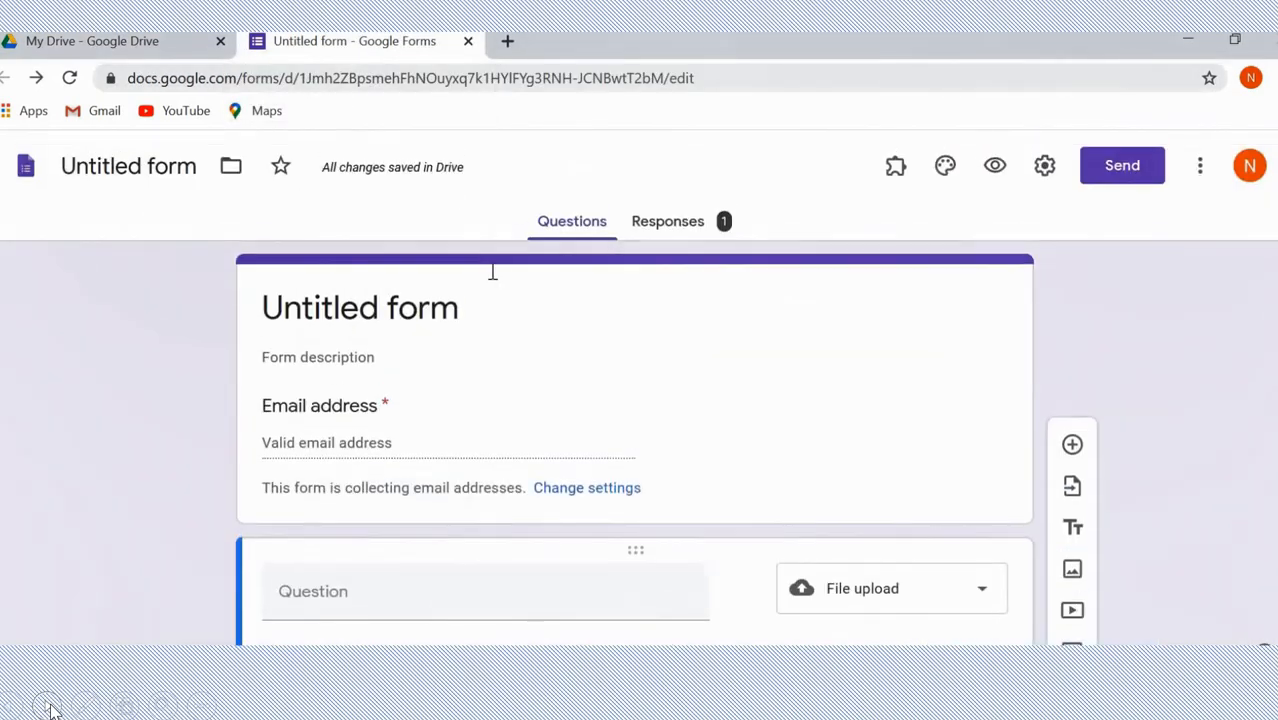
{"action": "scroll", "coordinate": [491, 271], "scroll_direction": "down", "scroll_amount": 3}
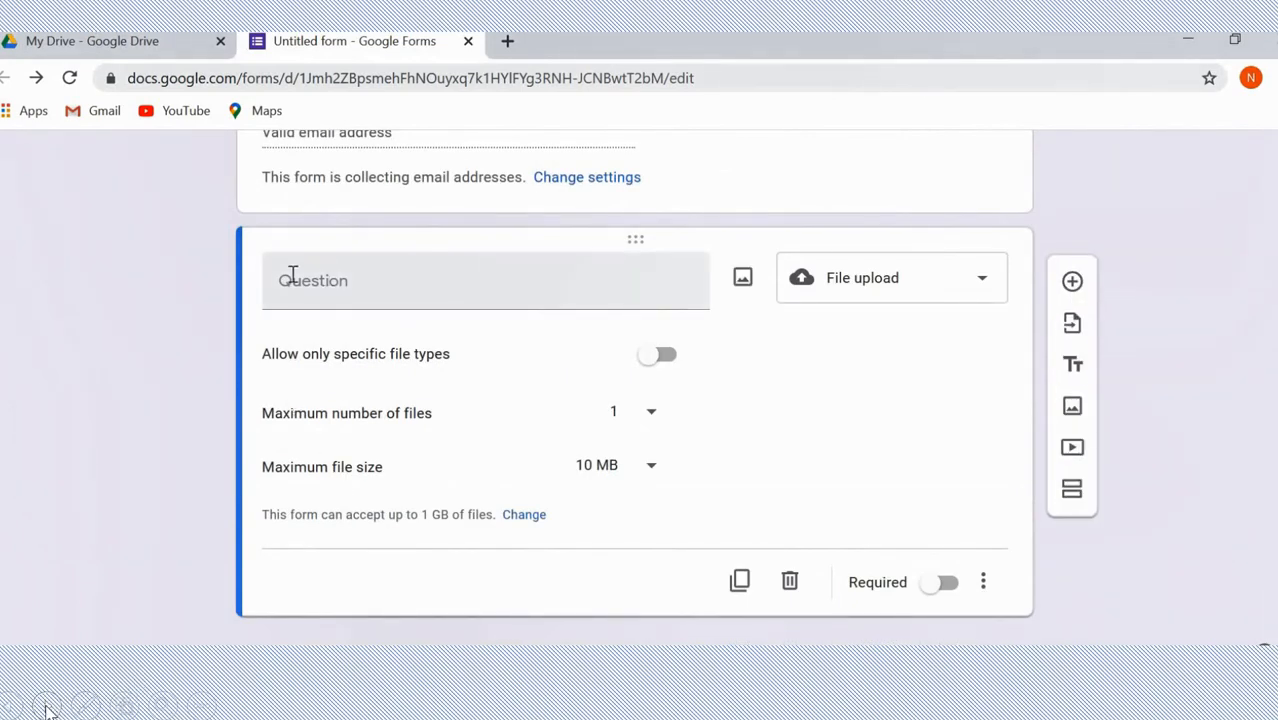
{"action": "right_click", "coordinate": [292, 277]}
{"action": "left_click", "coordinate": [337, 434]}
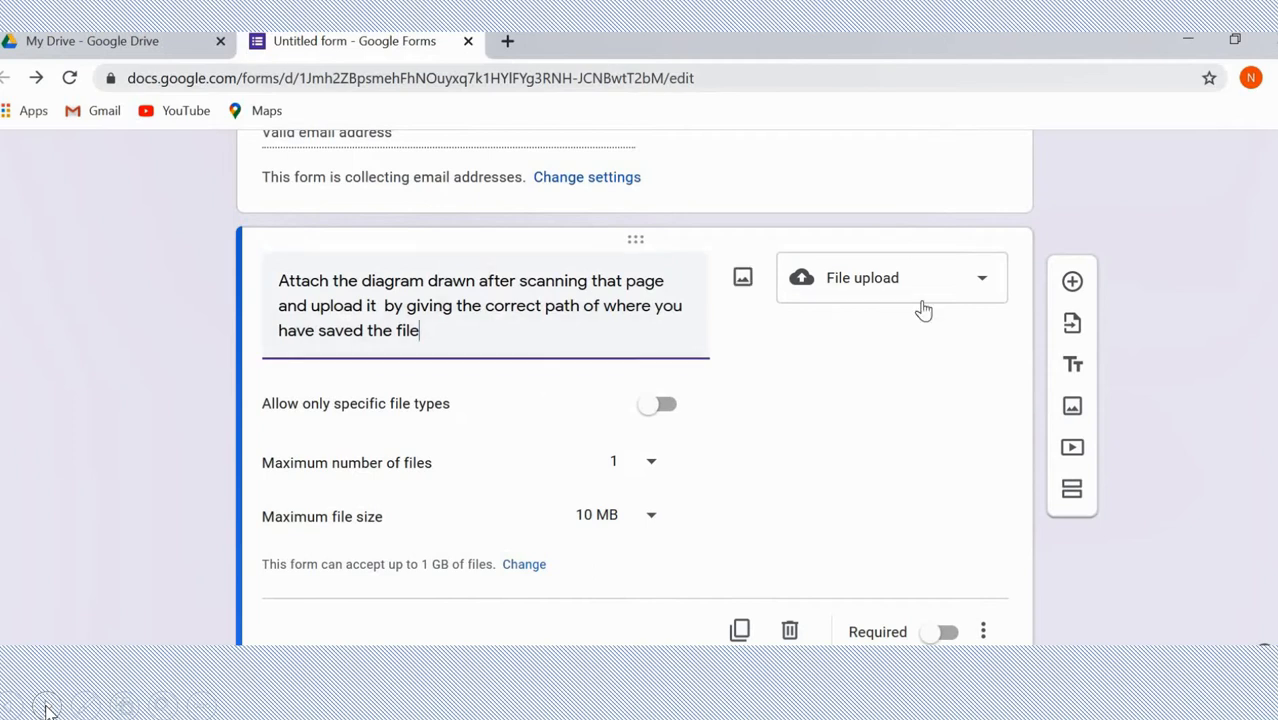
Keep the question type as File upload, limited to a maximum of 1 file and a maximum file size of 10 MB
{"action": "left_click", "coordinate": [981, 284]}
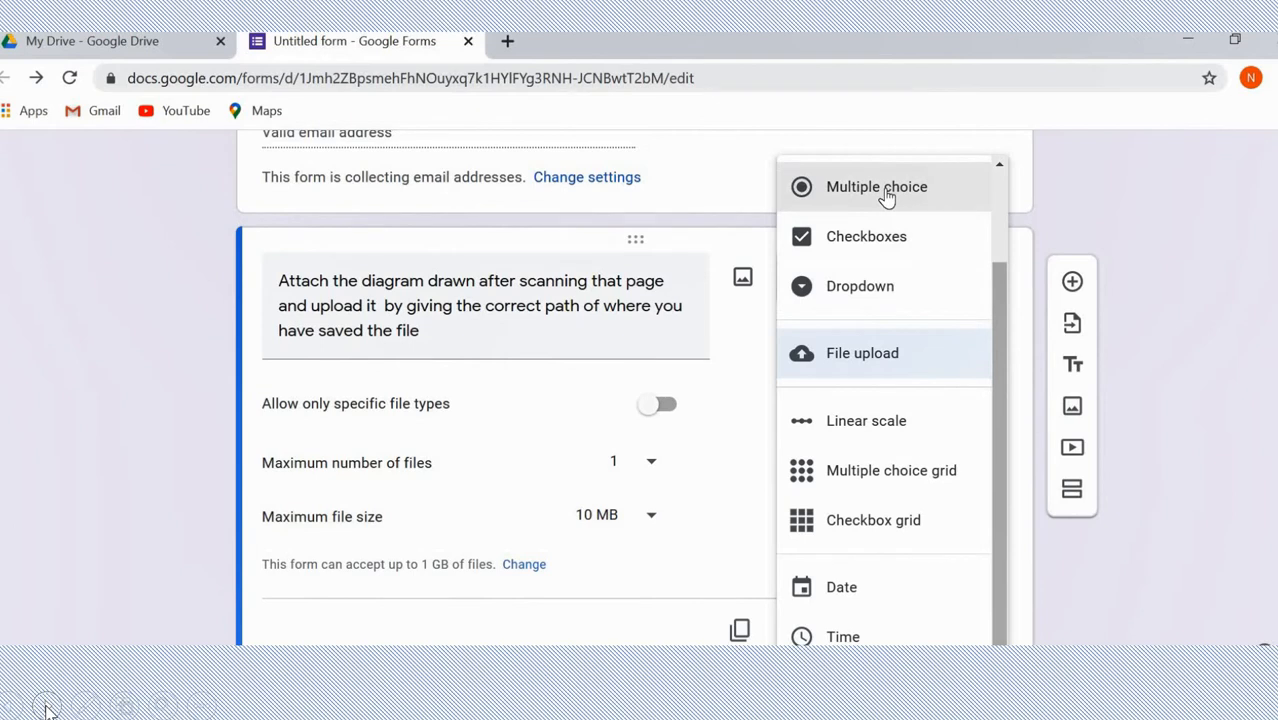
{"action": "left_click", "coordinate": [835, 366]}
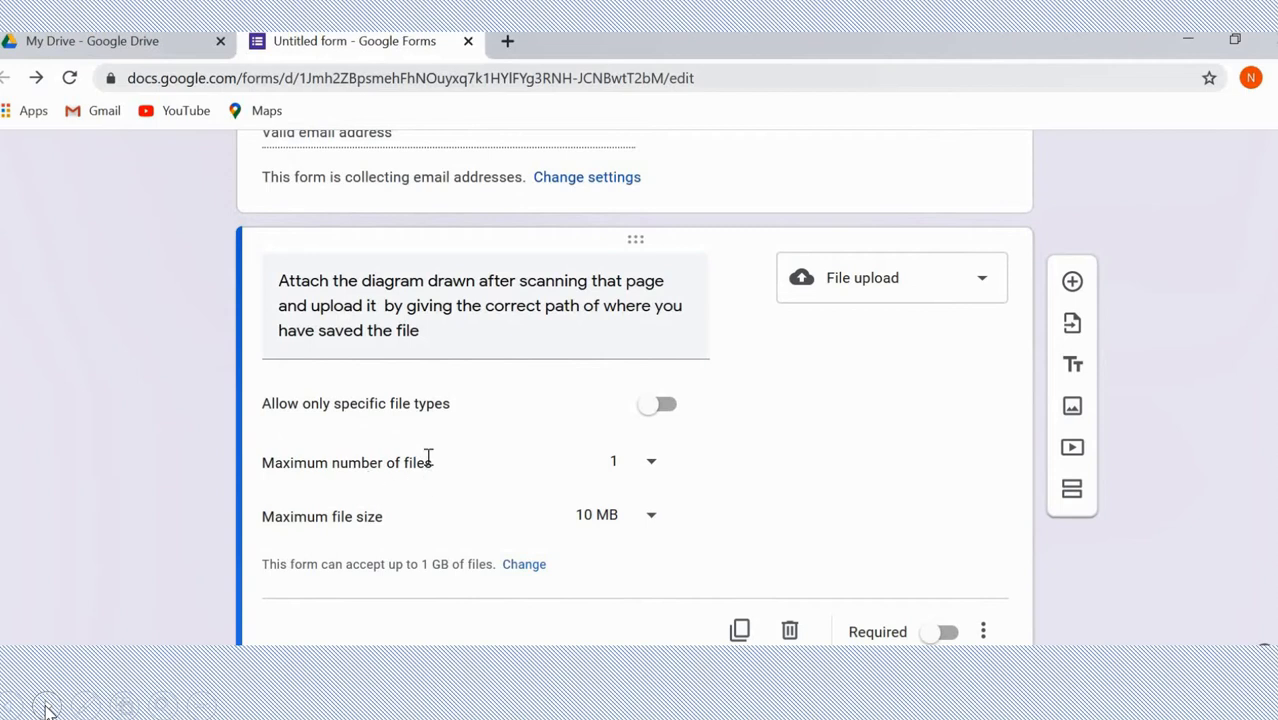
{"action": "left_click", "coordinate": [652, 468]}
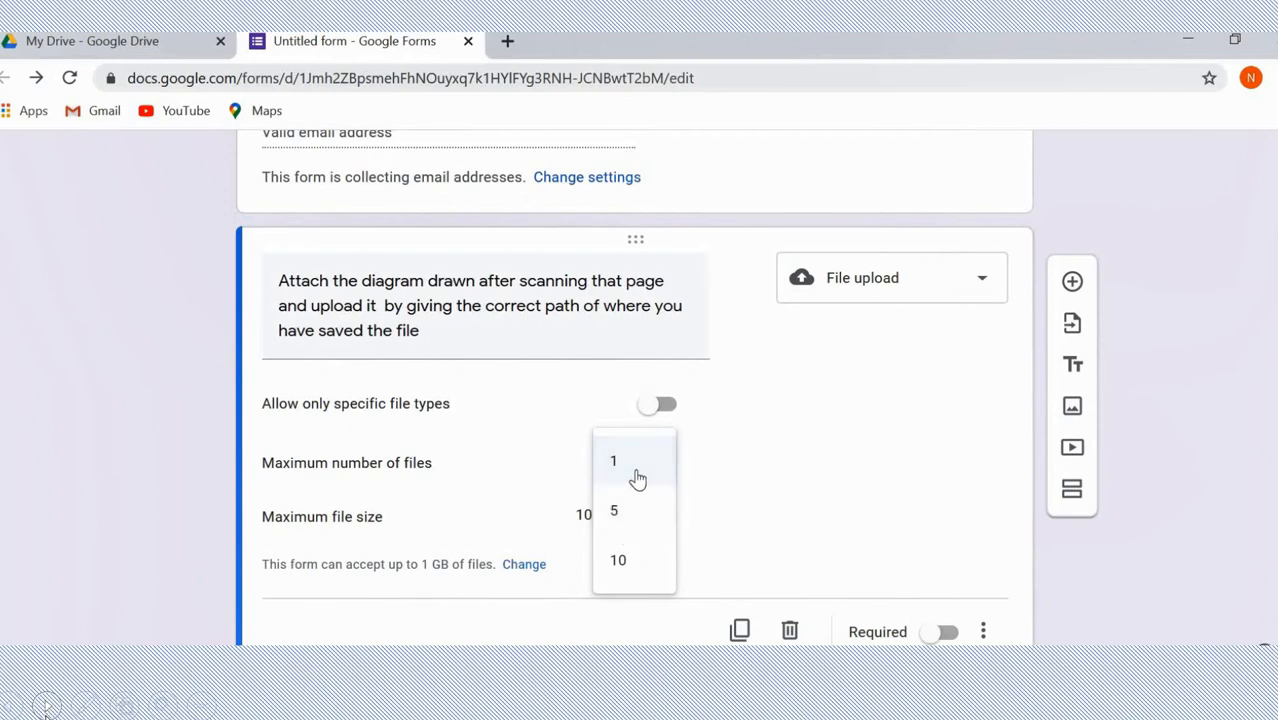
{"action": "left_click", "coordinate": [637, 479]}
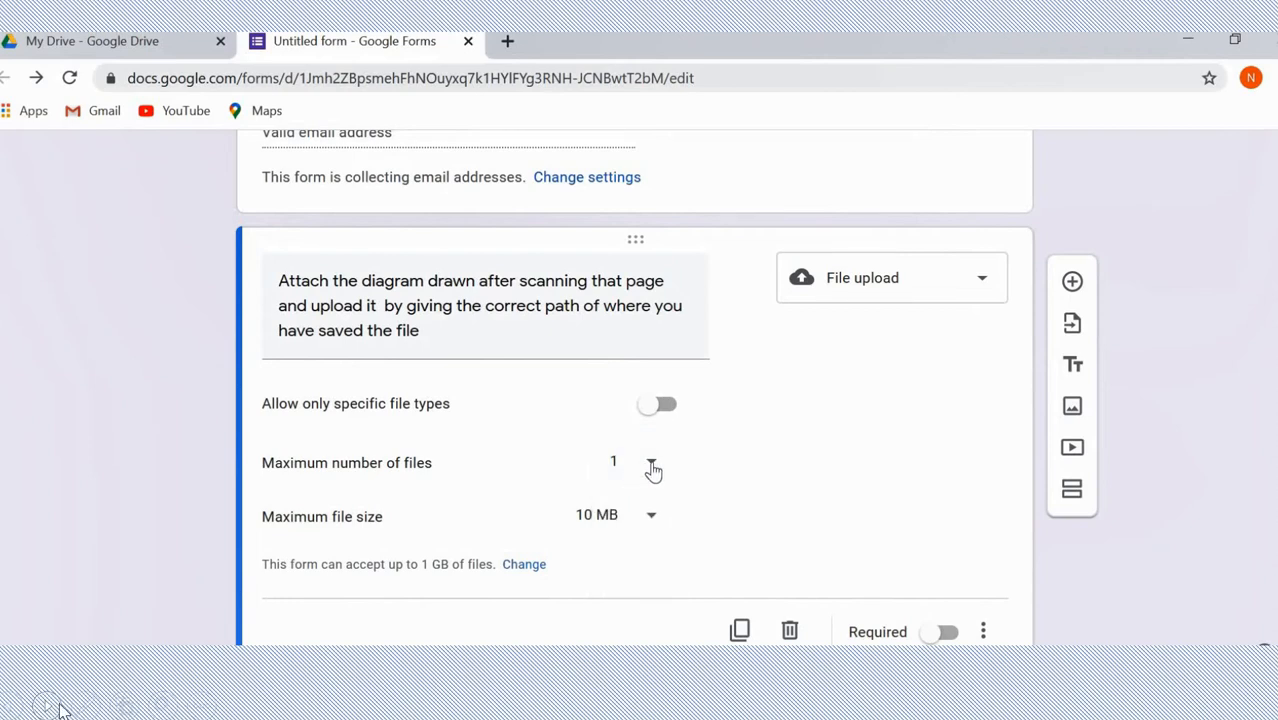
{"action": "left_click", "coordinate": [652, 471]}
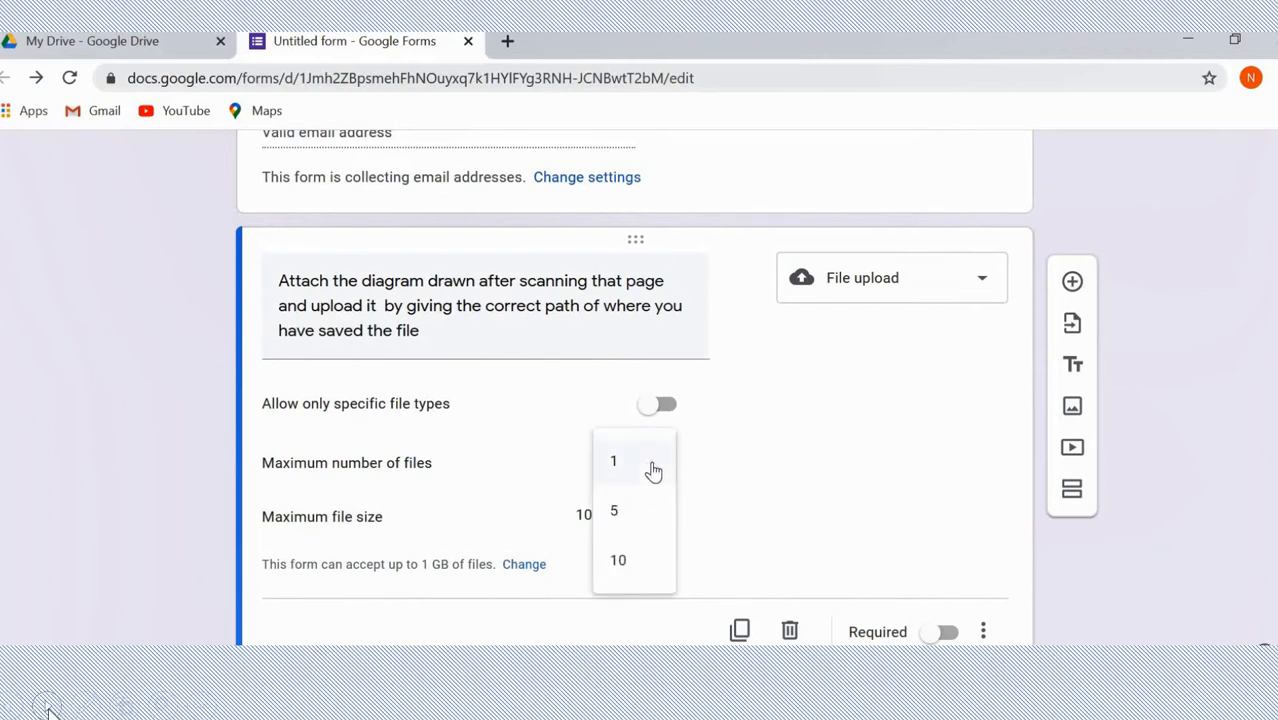
{"action": "left_click", "coordinate": [653, 471]}
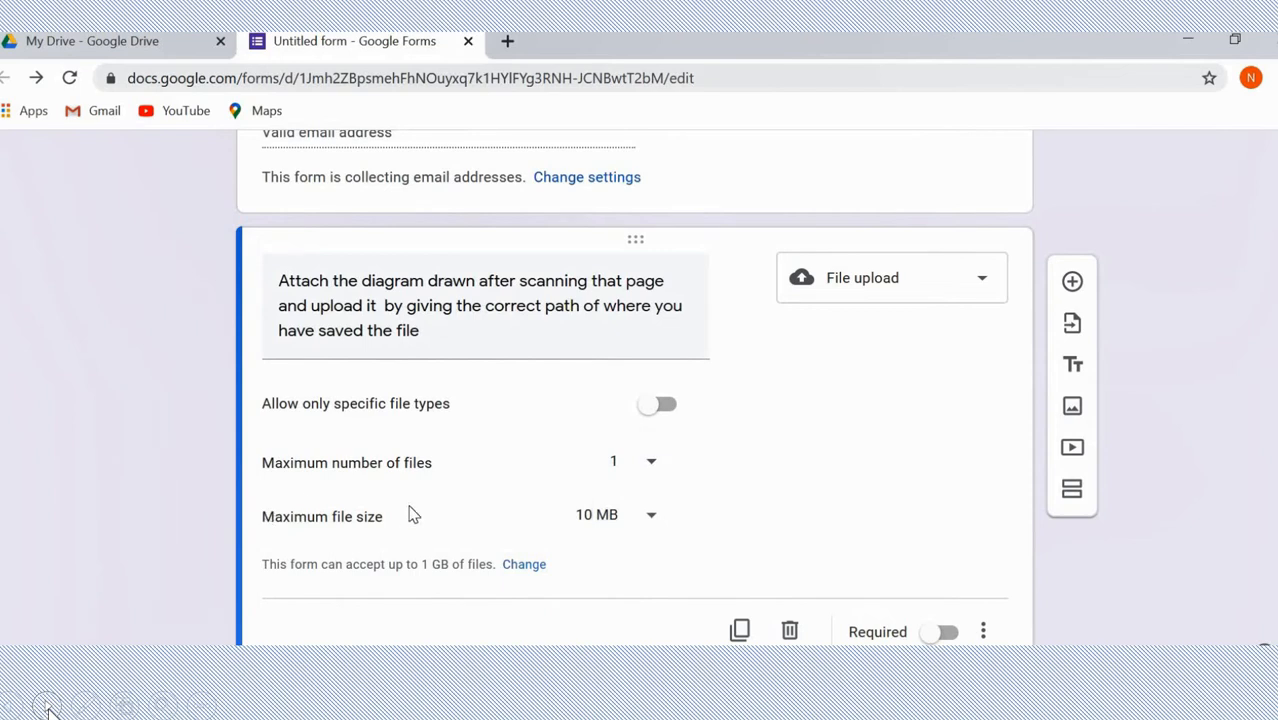
{"action": "left_click", "coordinate": [650, 520]}
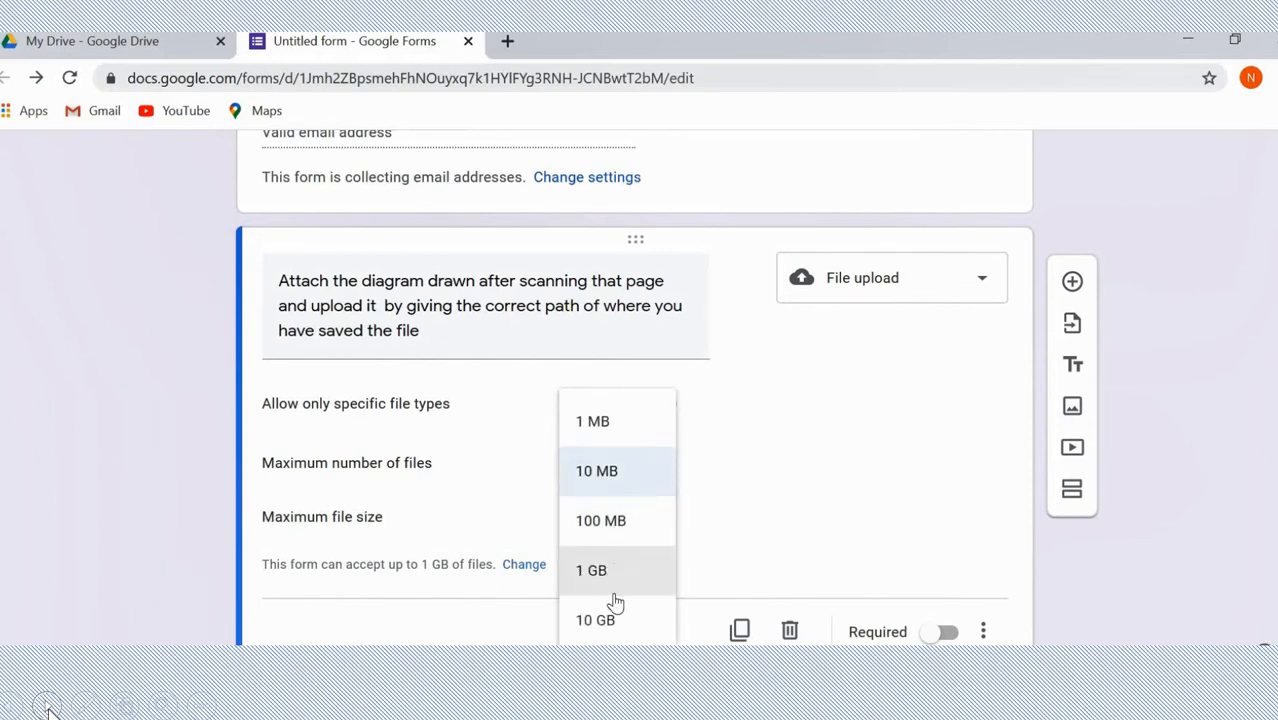
{"action": "left_click", "coordinate": [679, 533]}
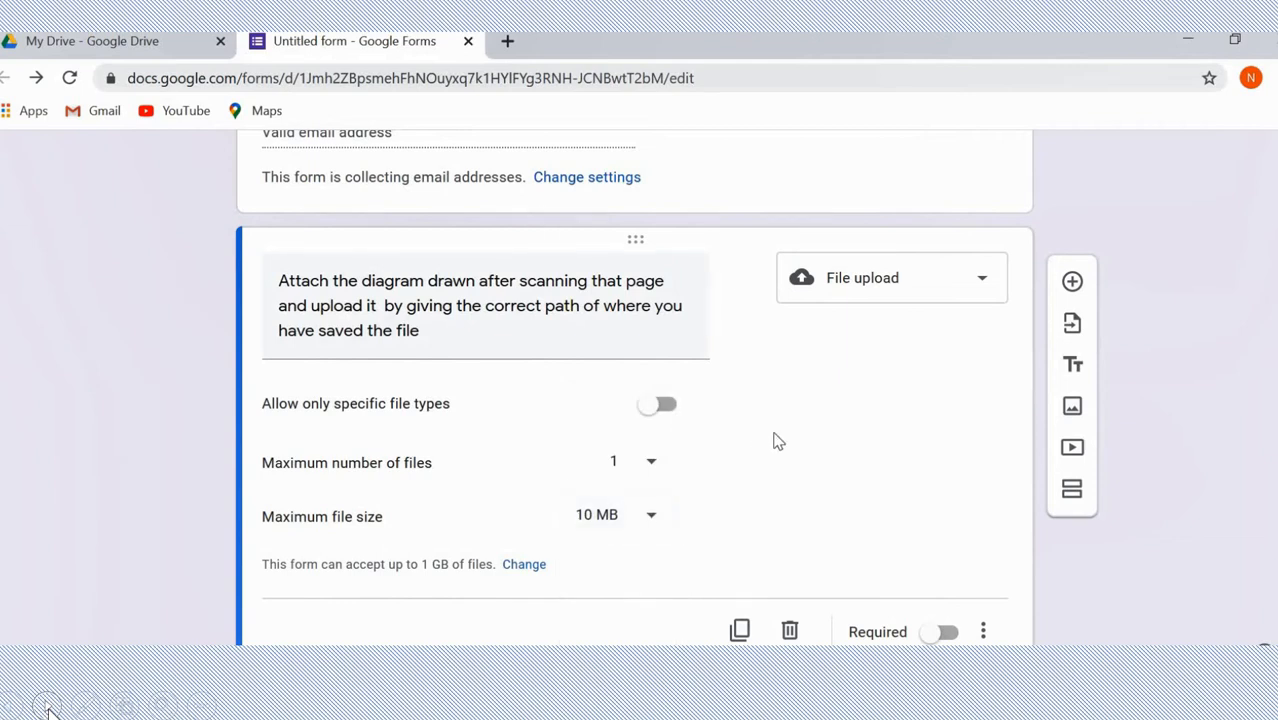
Copy the form's sharing link as a shortened URL
{"action": "scroll", "coordinate": [776, 437], "scroll_direction": "up", "scroll_amount": 3}
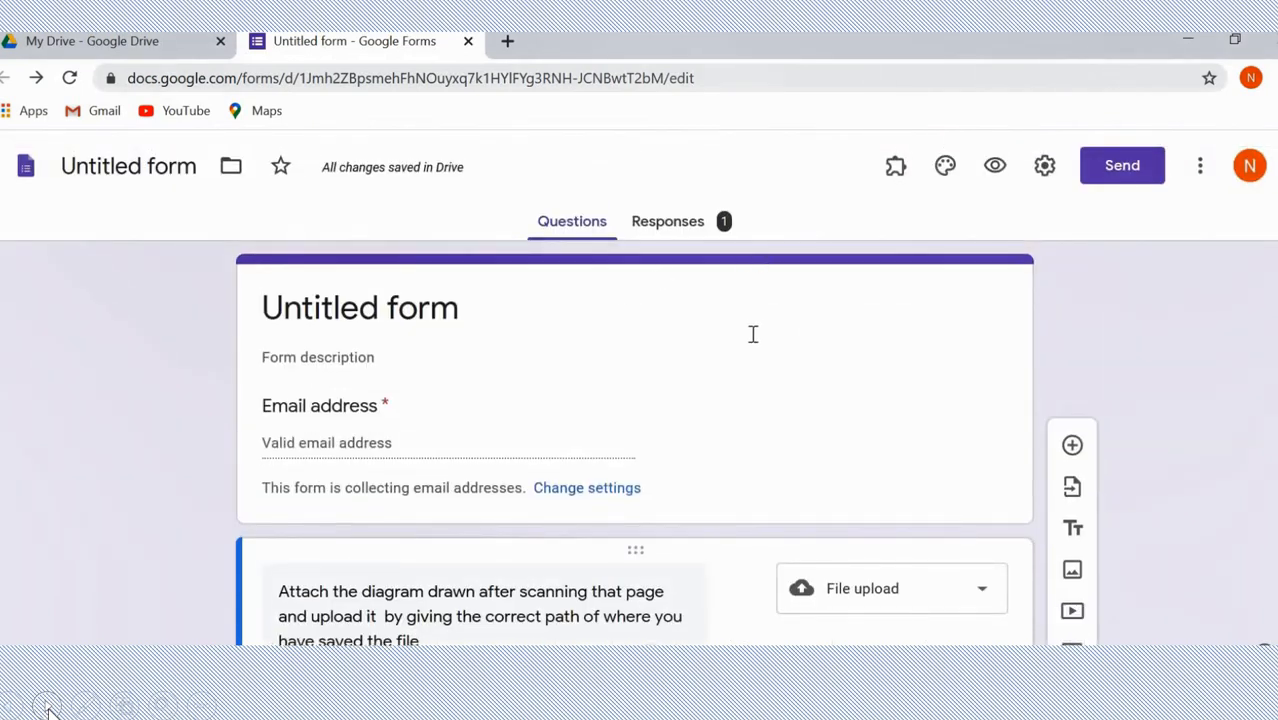
{"action": "left_click", "coordinate": [1108, 170]}
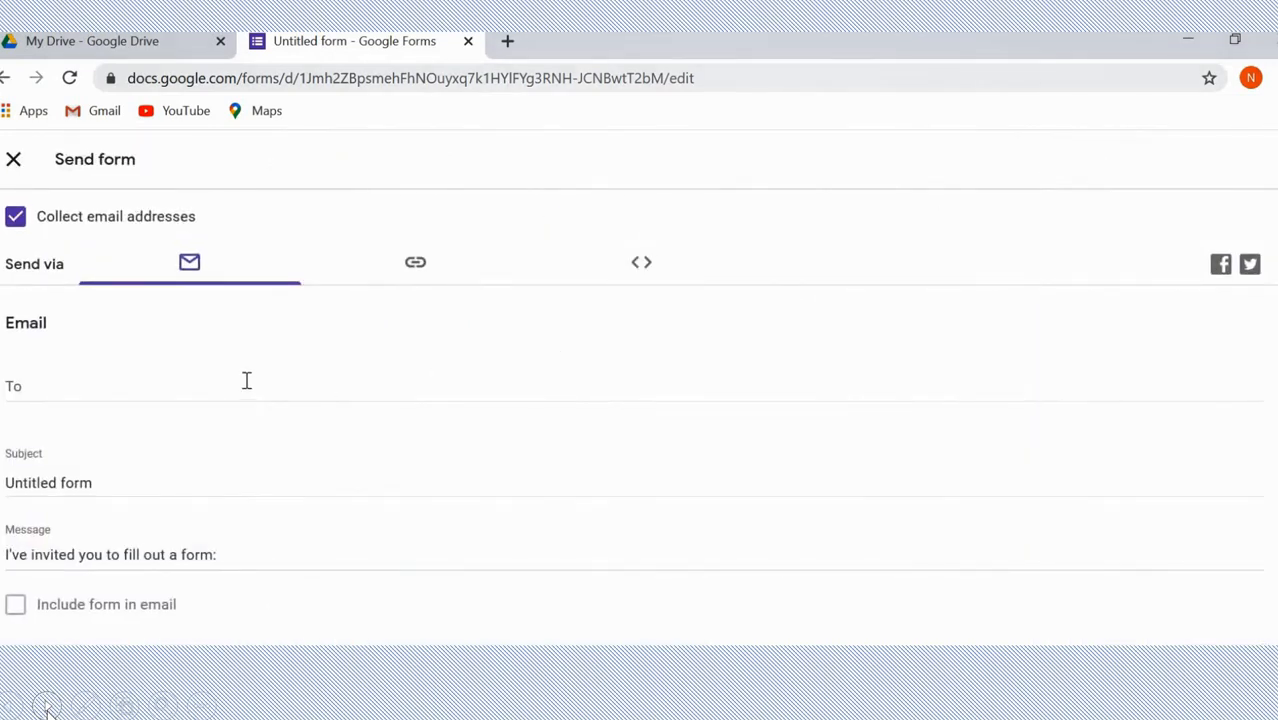
{"action": "left_click", "coordinate": [52, 389]}
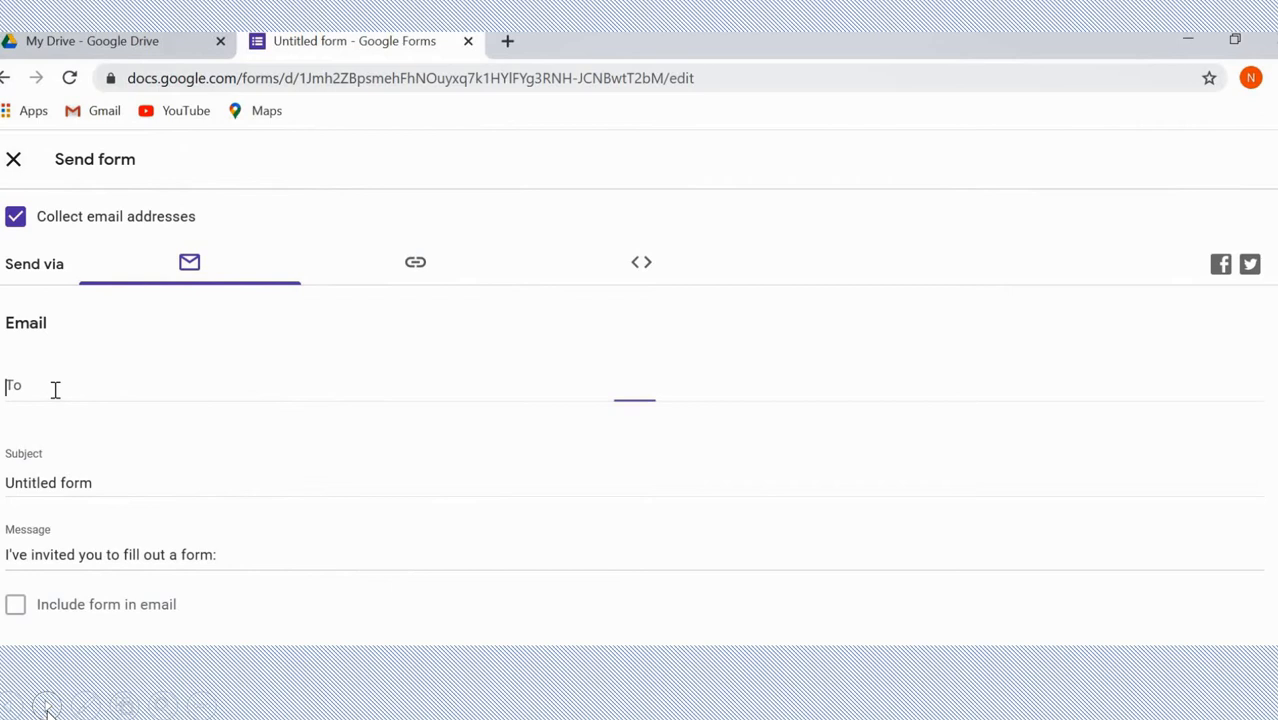
{"action": "left_click", "coordinate": [420, 270]}
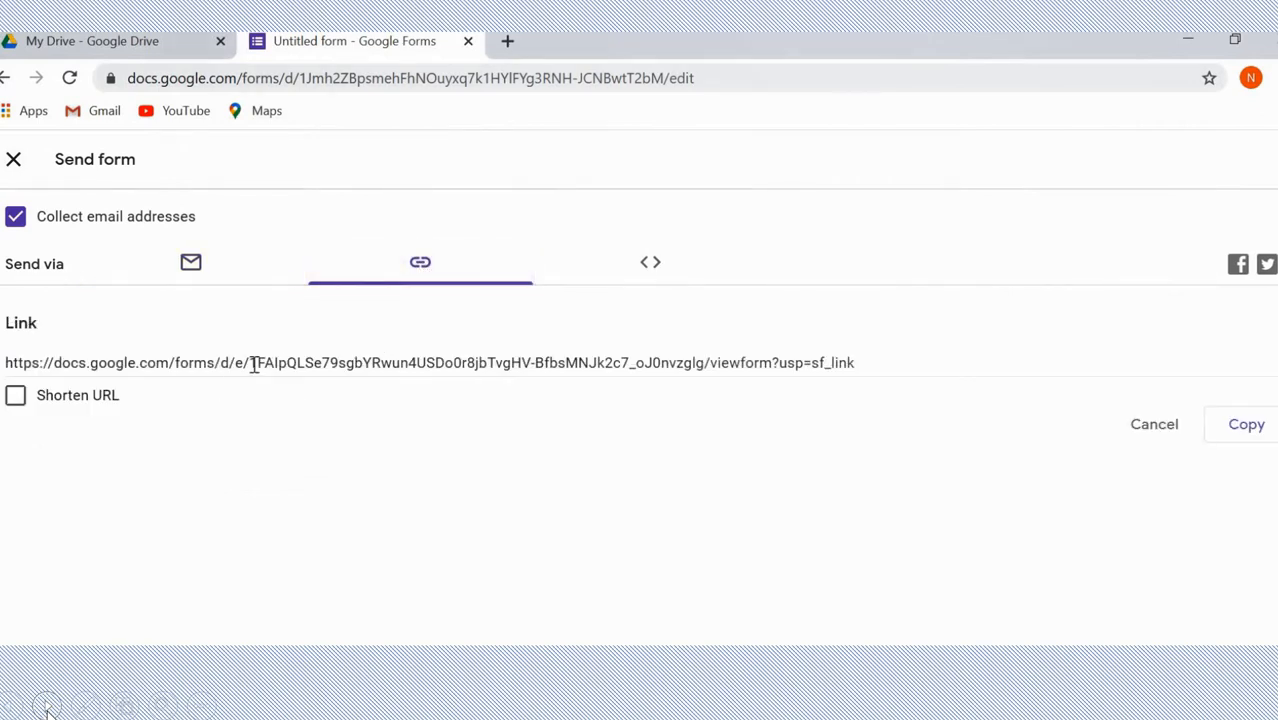
{"action": "left_click", "coordinate": [15, 396]}
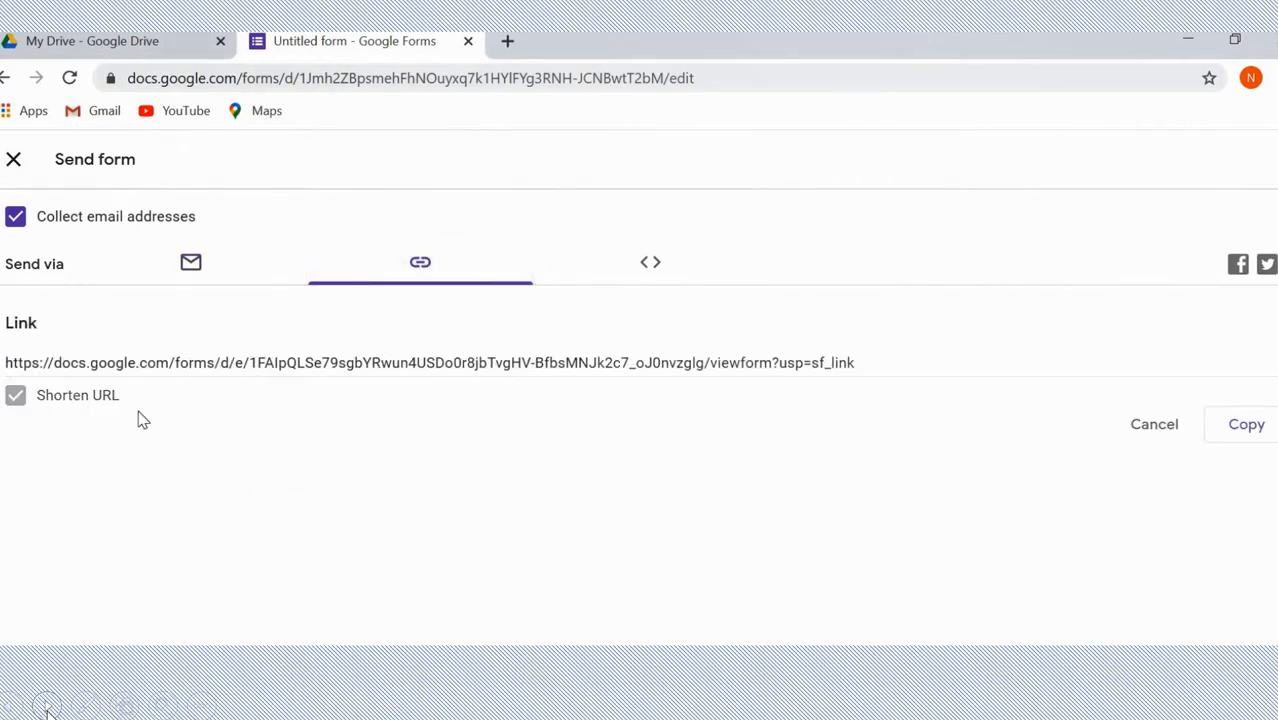
{"action": "left_click", "coordinate": [1245, 432]}
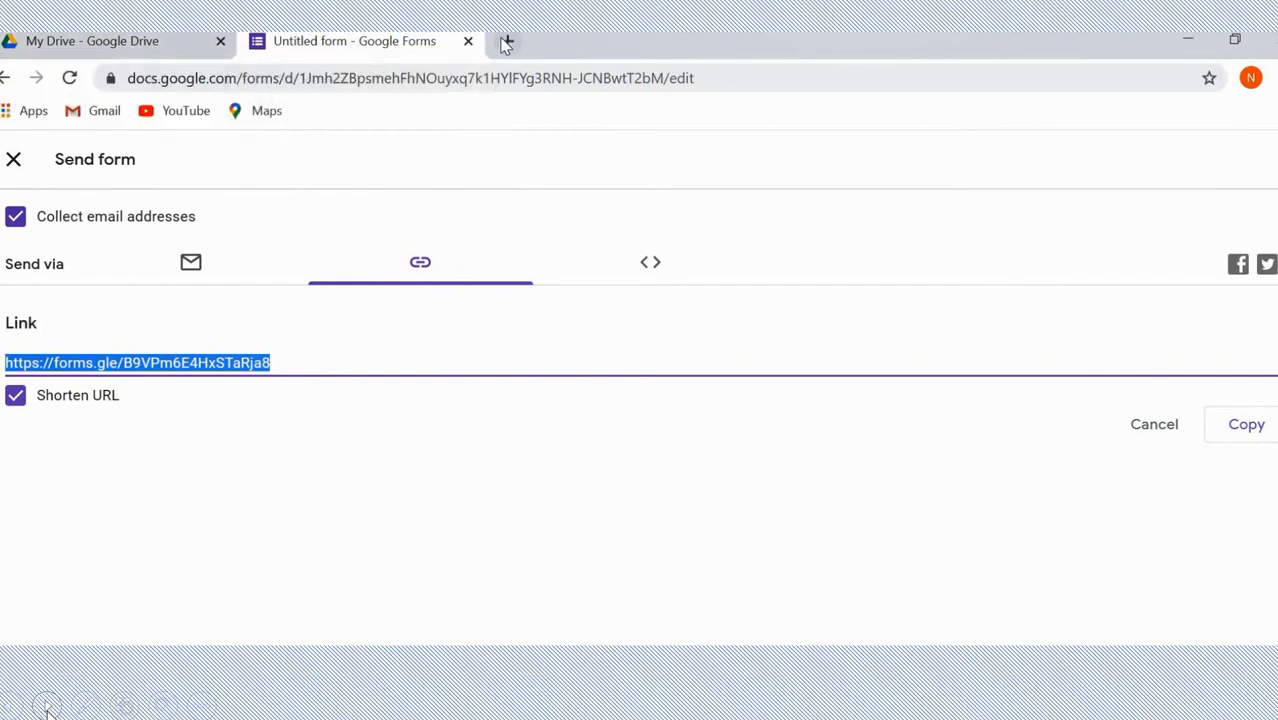
{"action": "left_click", "coordinate": [47, 706]}
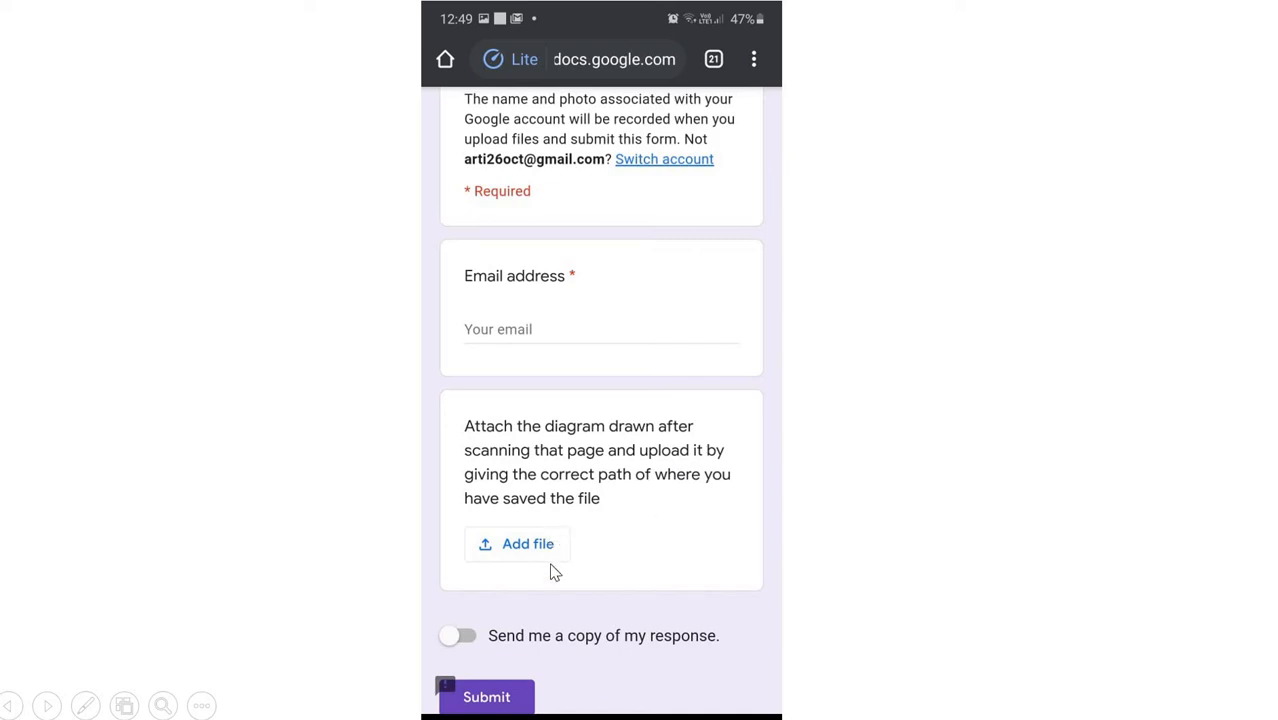
{"action": "left_click", "coordinate": [46, 707]}
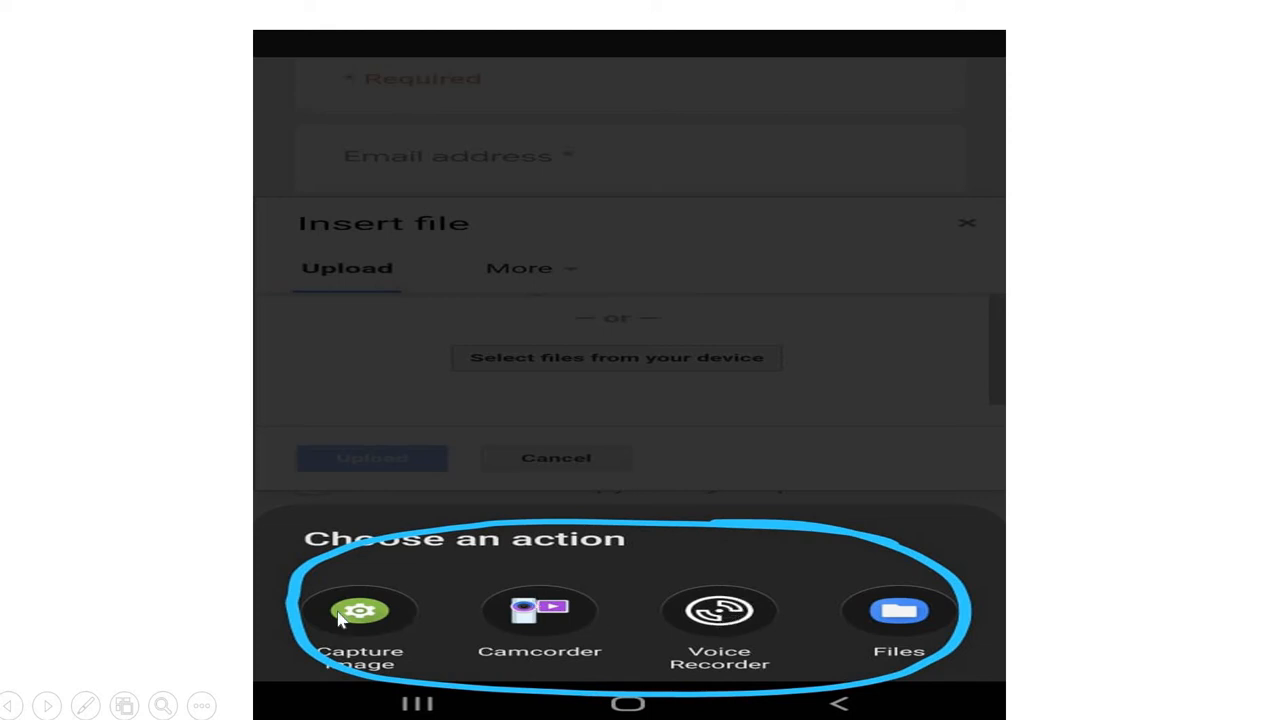
{"action": "left_click", "coordinate": [47, 707]}
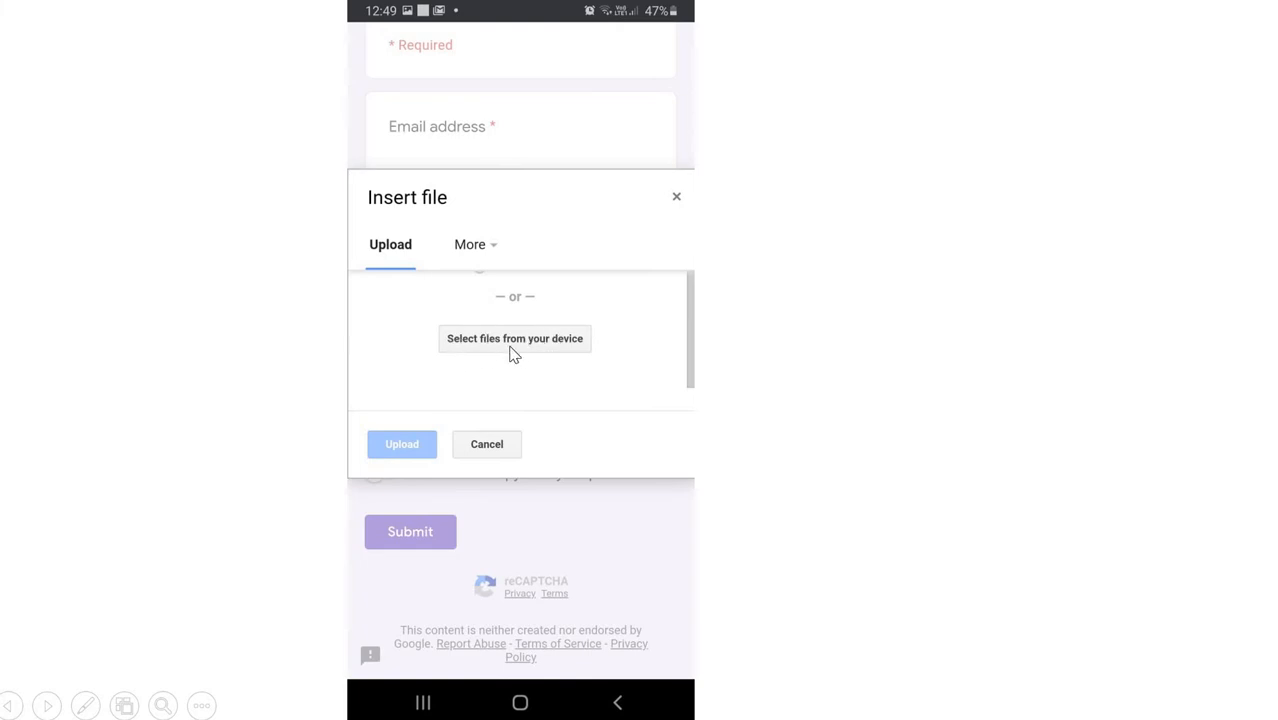
{"action": "left_click", "coordinate": [47, 705]}
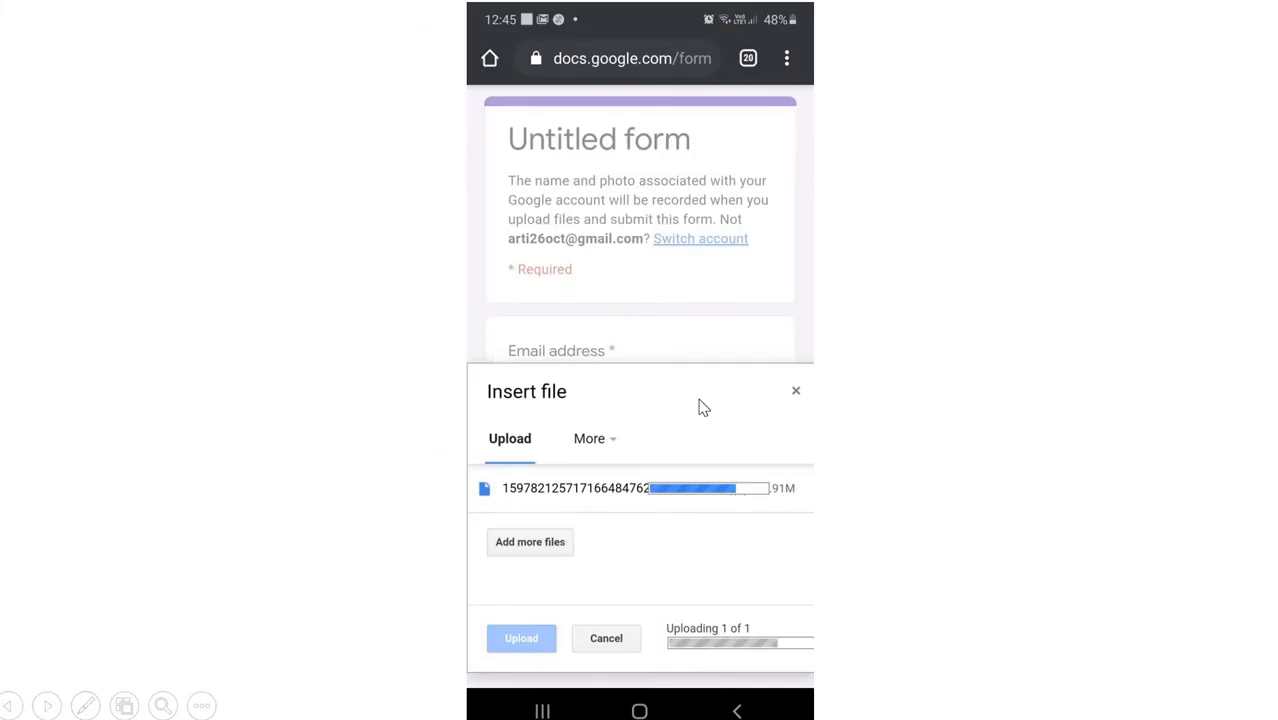
{"action": "left_click", "coordinate": [47, 705]}
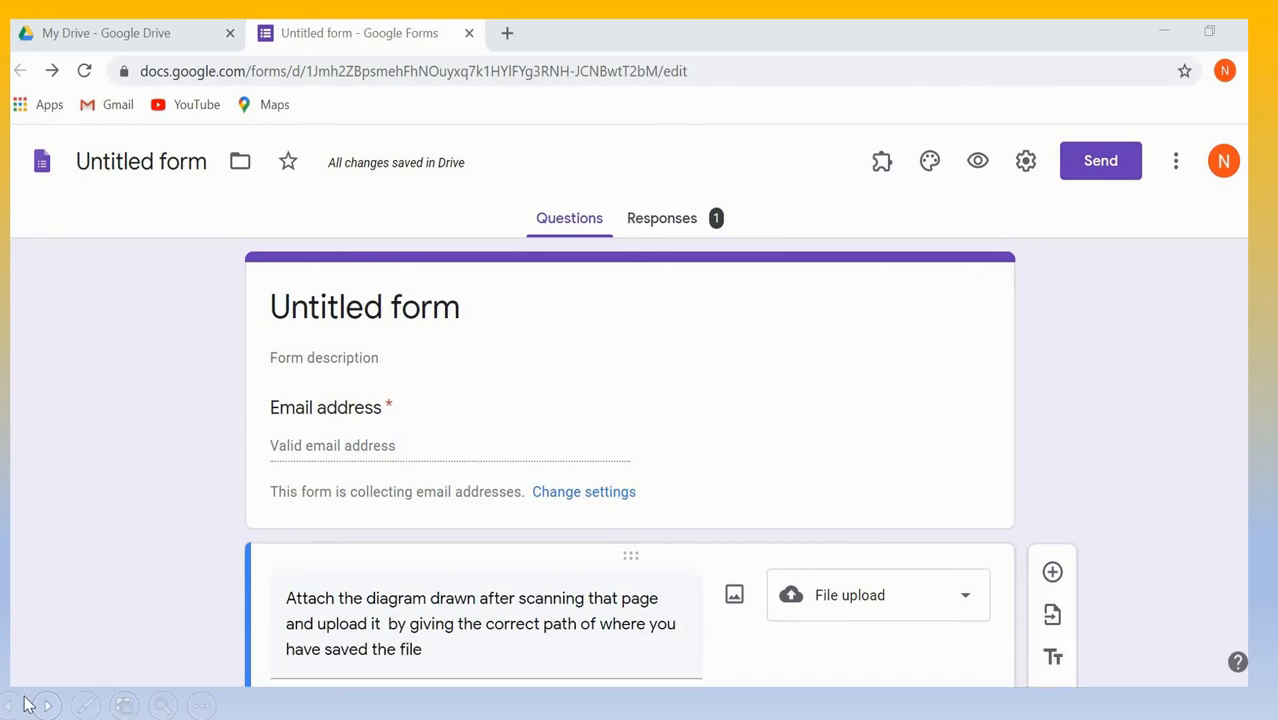
{"action": "mouse_move", "coordinate": [119, 646]}
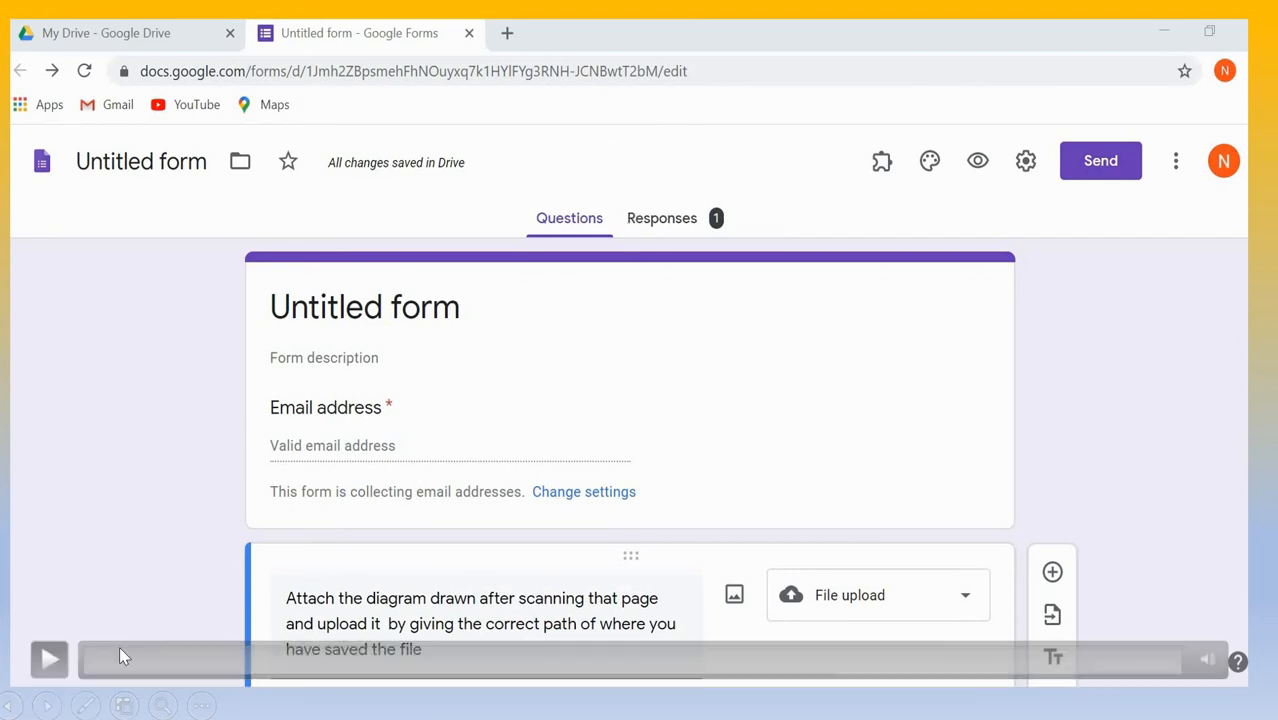
{"action": "left_click", "coordinate": [60, 664]}
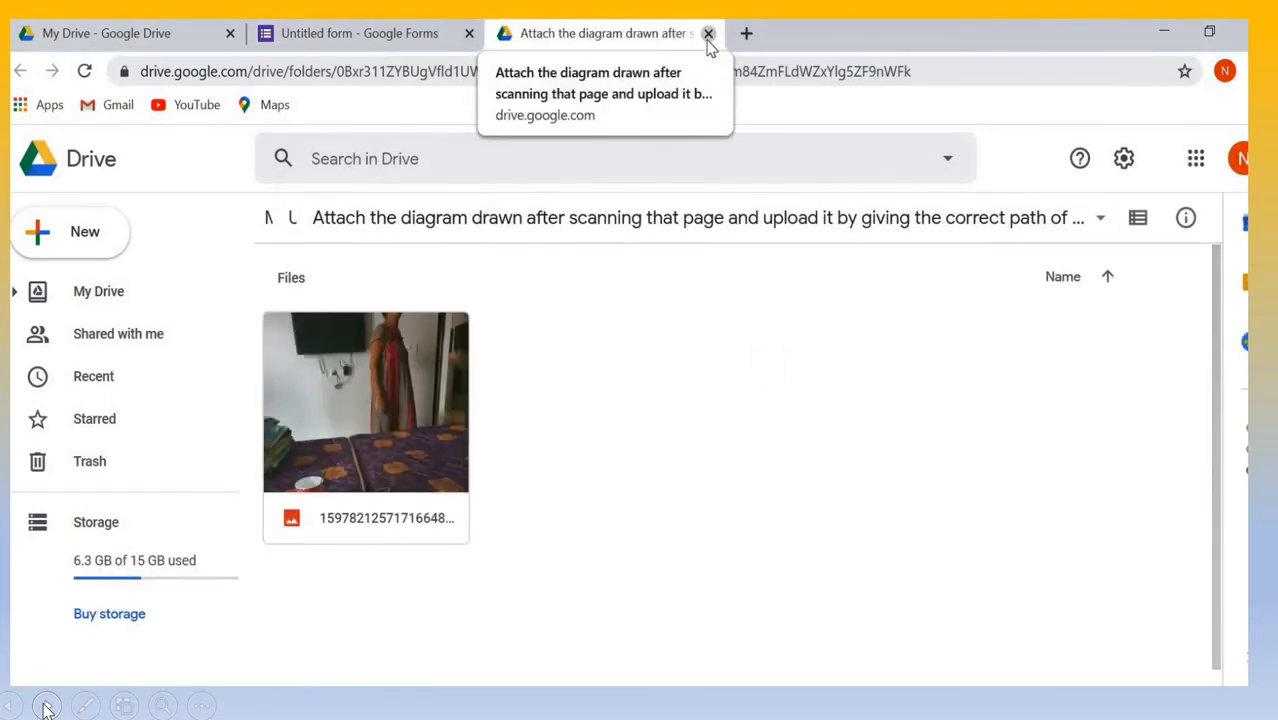
Close the Drive folder that holds the file uploaded through the form
{"action": "left_click", "coordinate": [708, 34]}
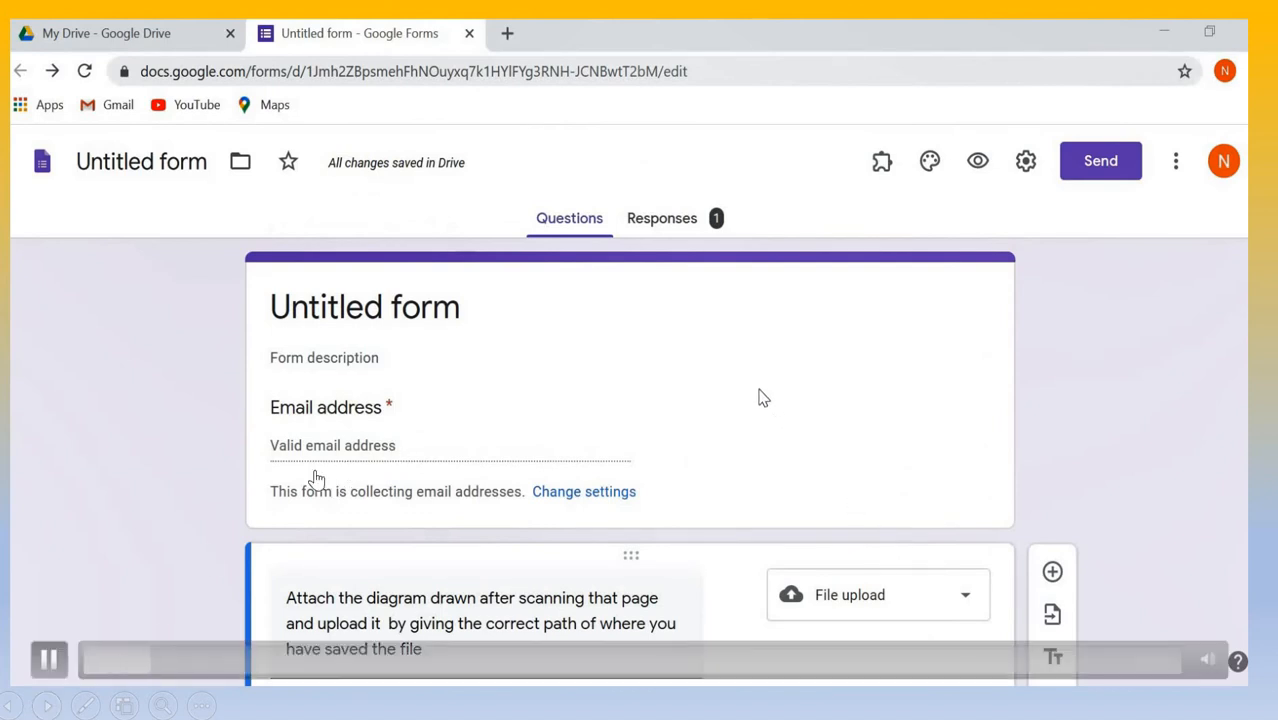
{"action": "left_click", "coordinate": [45, 706]}
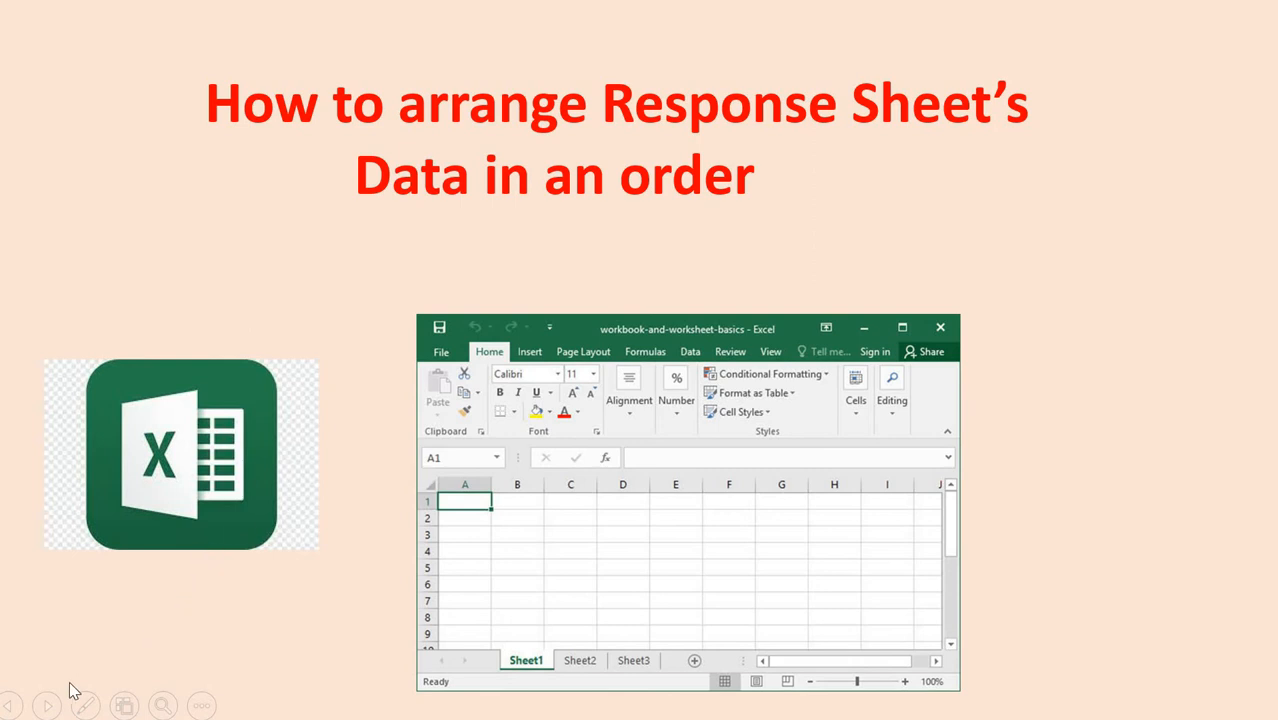
{"action": "left_click", "coordinate": [48, 707]}
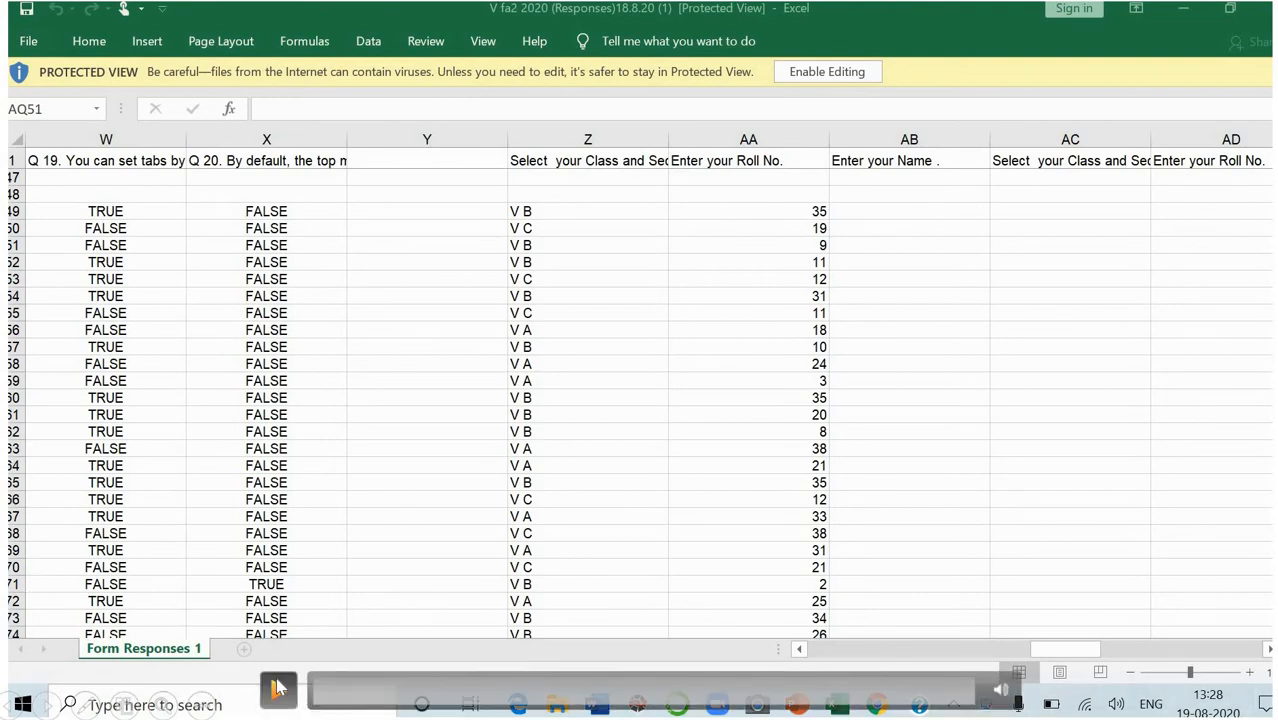
{"action": "left_click", "coordinate": [278, 688]}
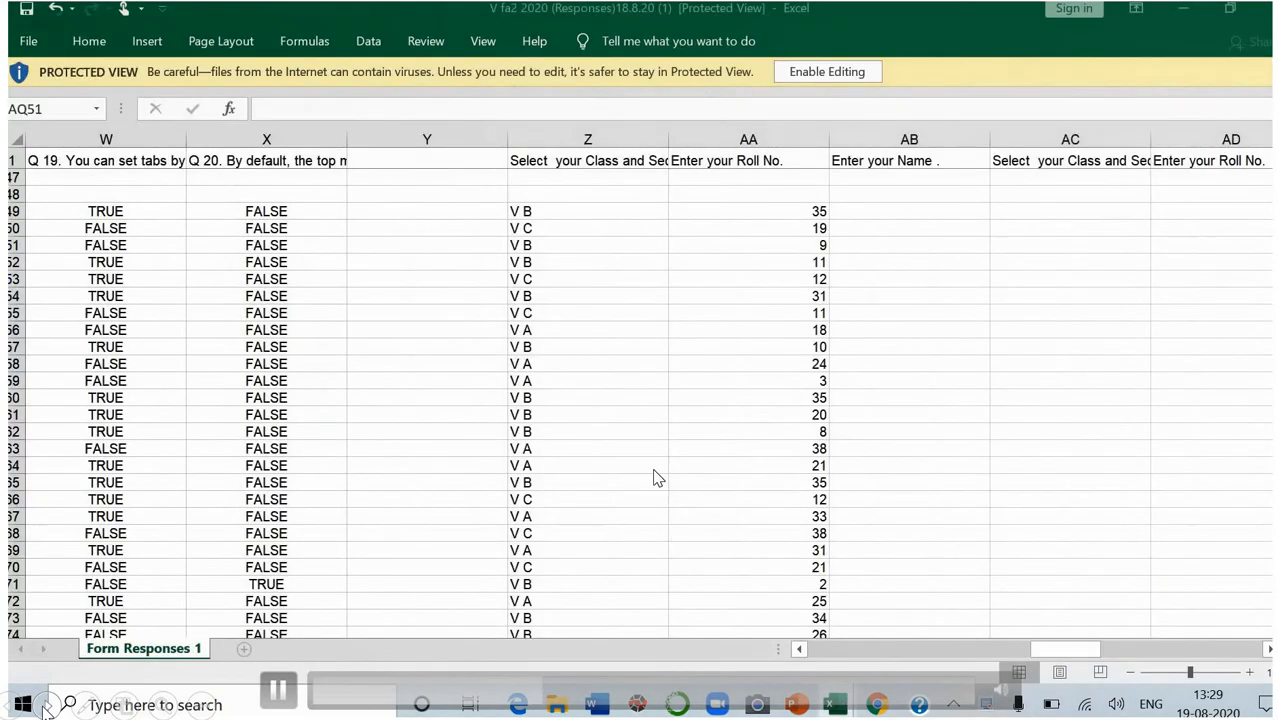
In the Book1 workbook, sort the roll and class list by Class cell values, A to Z, expanding the selection to both columns
{"action": "left_click", "coordinate": [850, 673]}
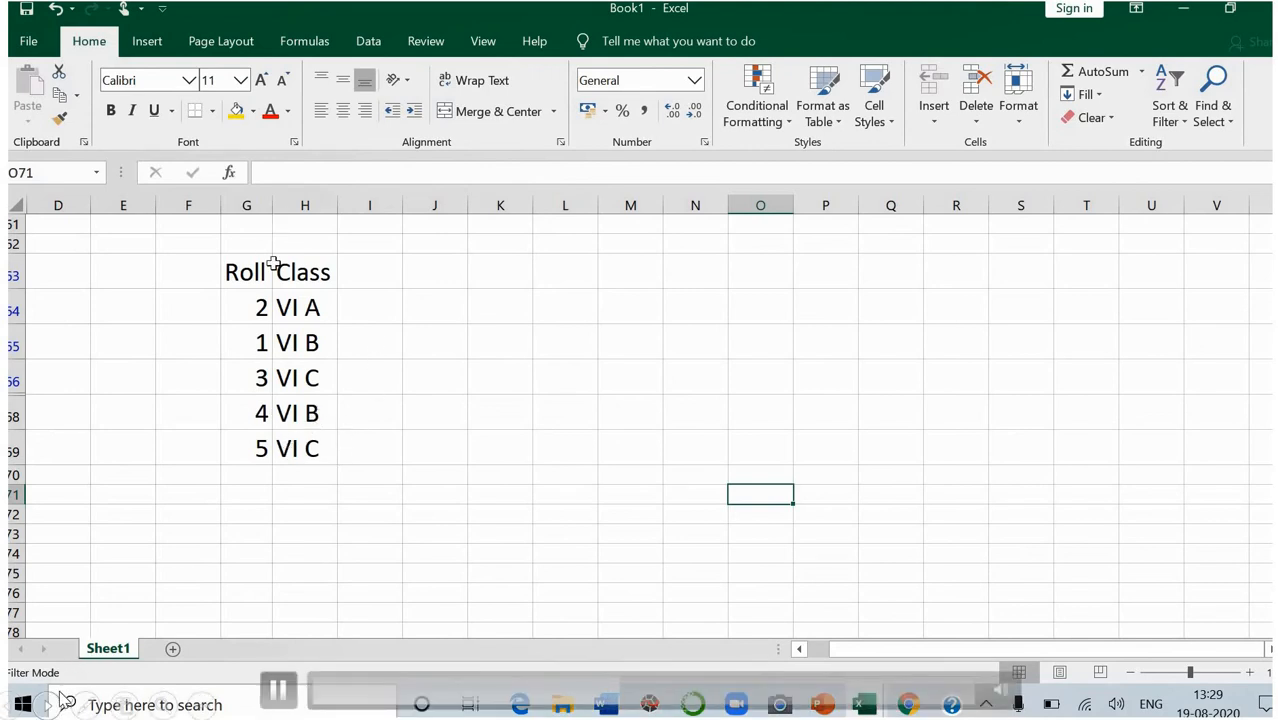
{"action": "left_click_drag", "start_coordinate": [287, 268], "coordinate": [297, 438]}
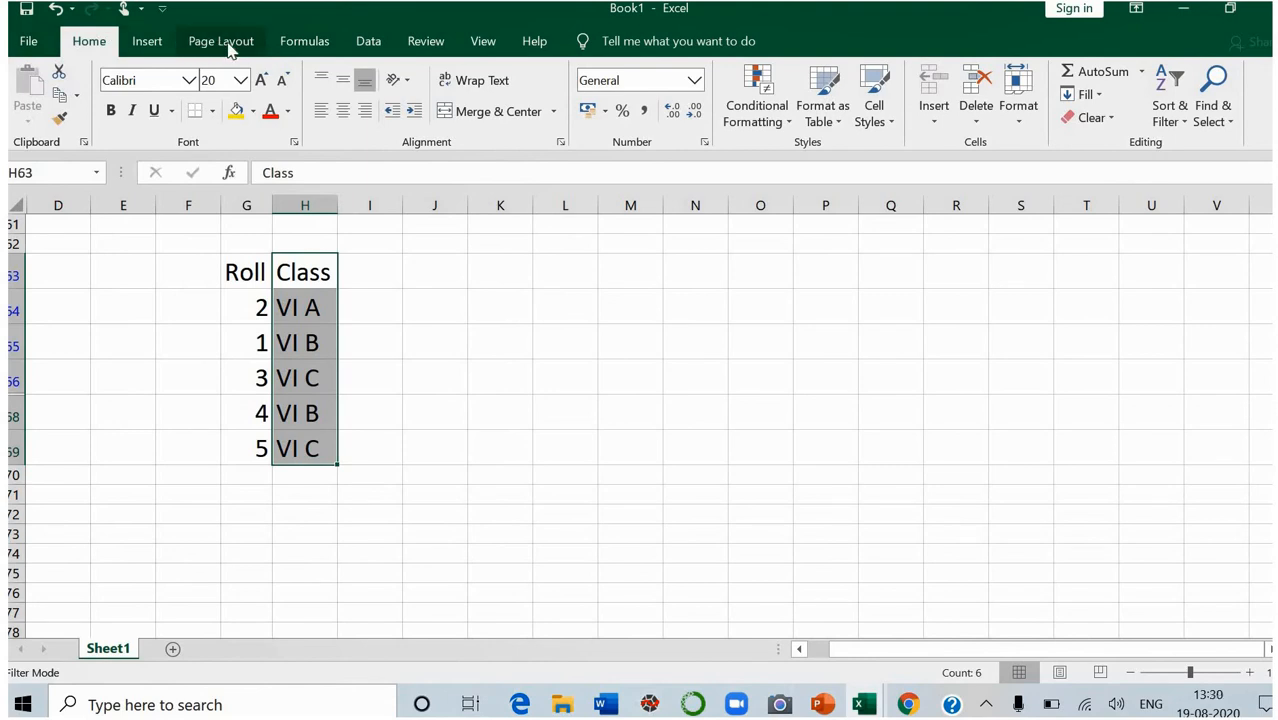
{"action": "left_click", "coordinate": [368, 41]}
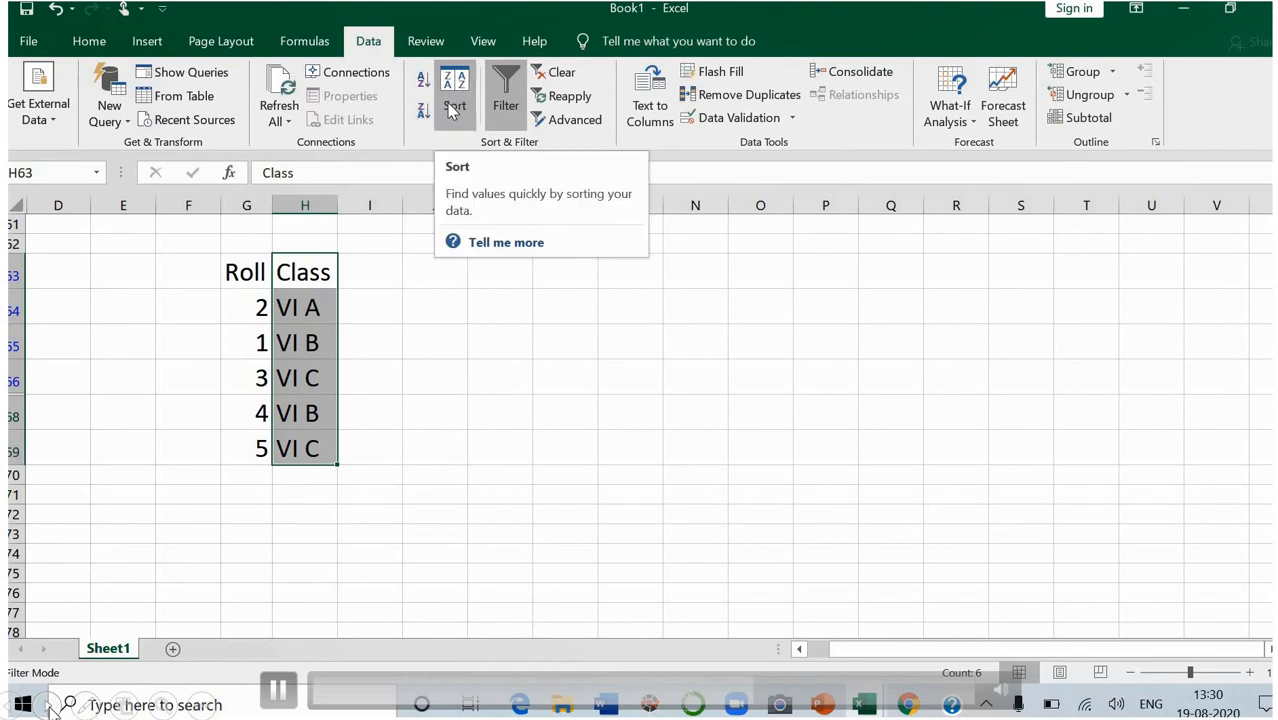
{"action": "left_click", "coordinate": [451, 108]}
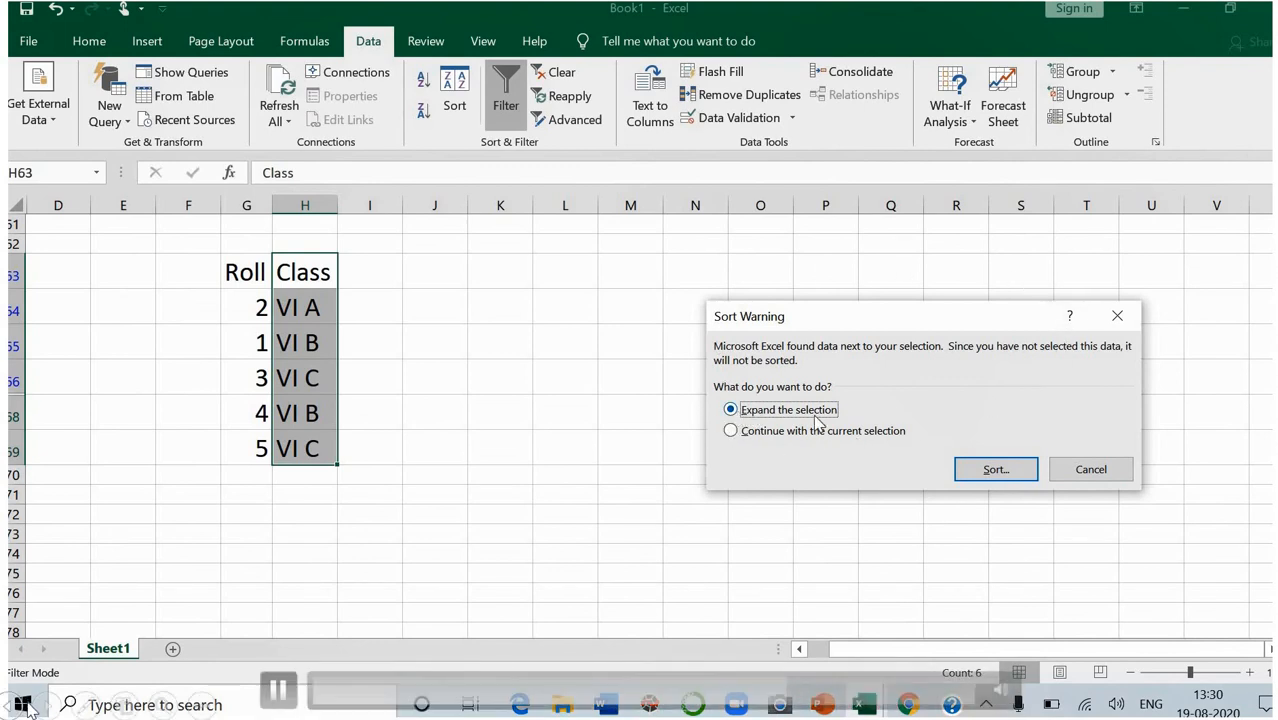
{"action": "left_click", "coordinate": [993, 469]}
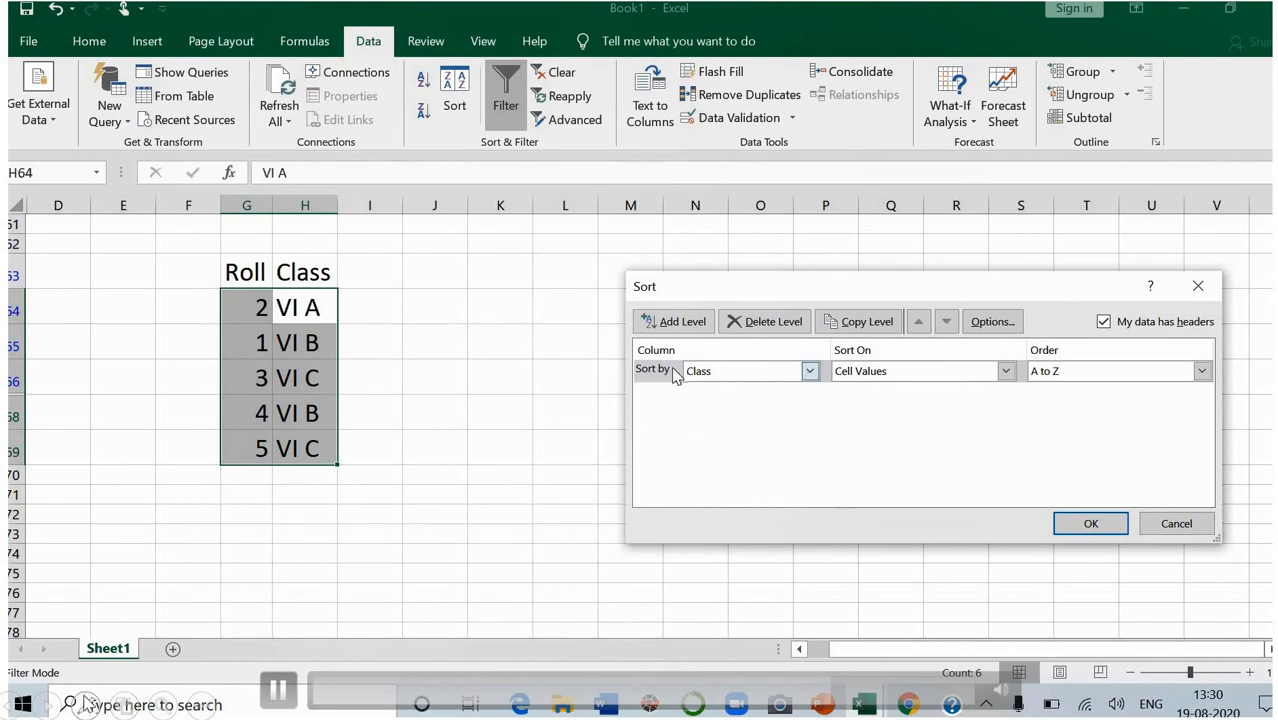
{"action": "left_click", "coordinate": [810, 372]}
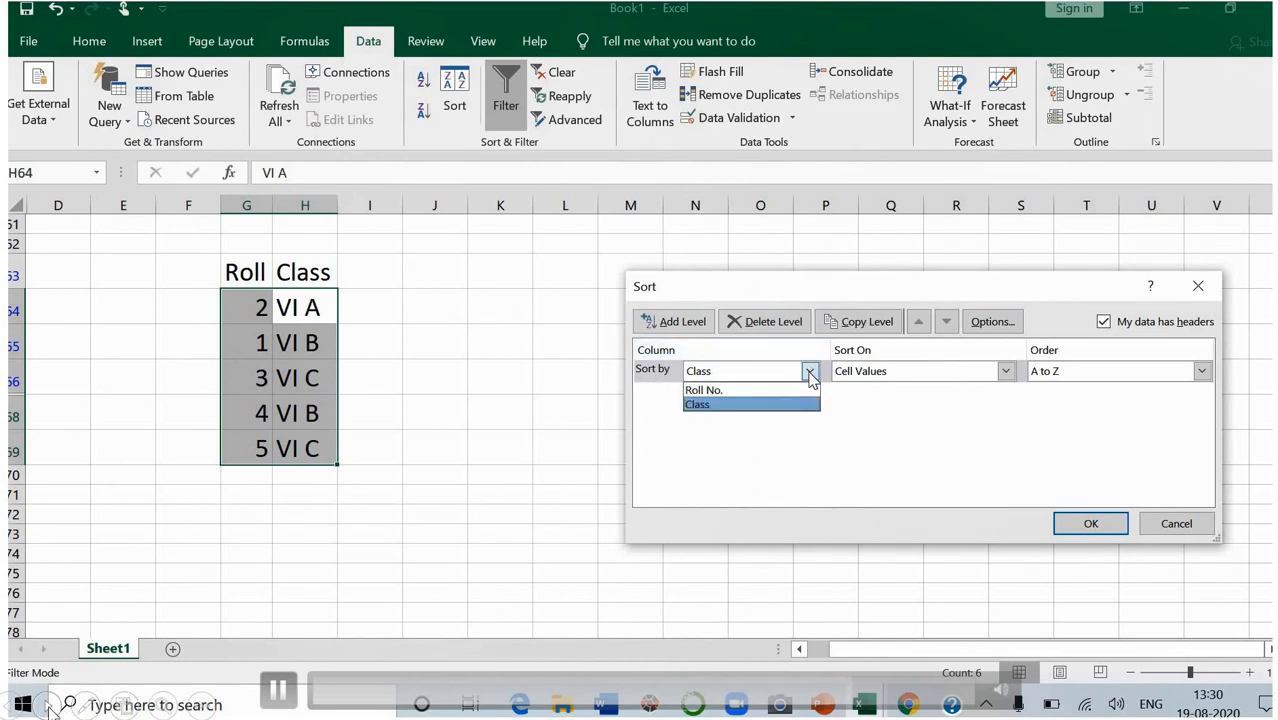
{"action": "left_click", "coordinate": [757, 405]}
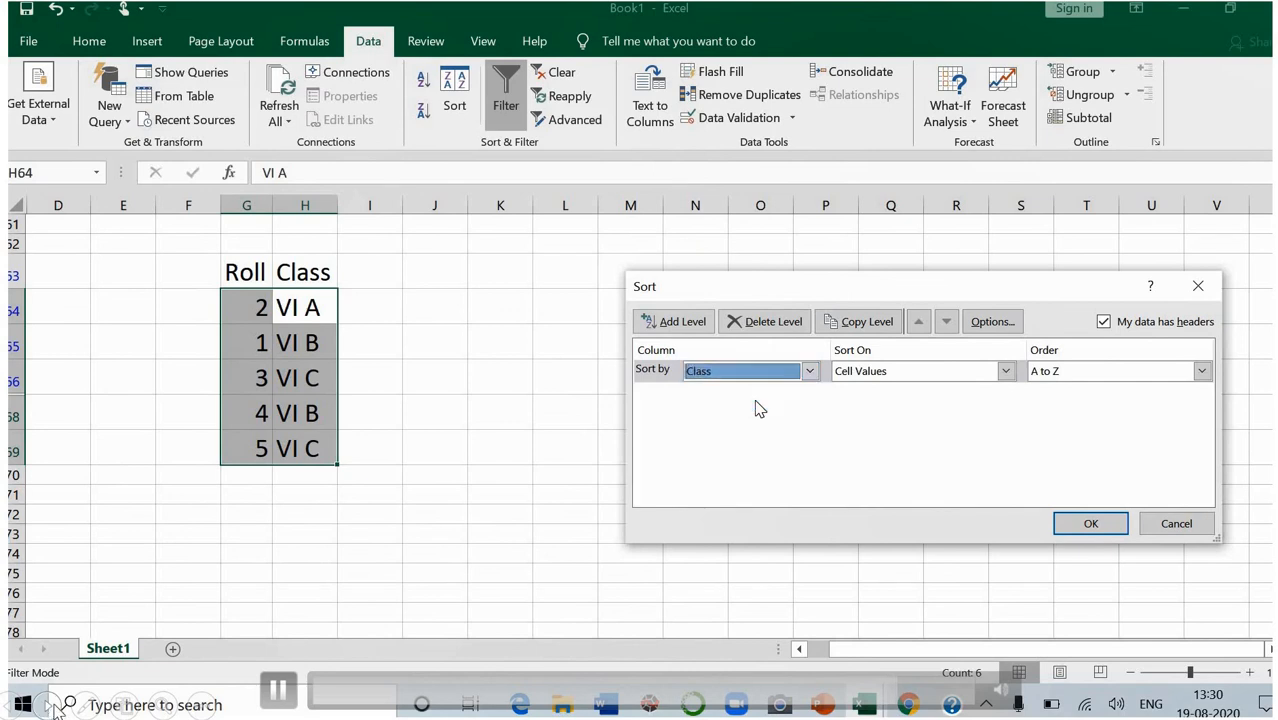
{"action": "left_click", "coordinate": [1090, 524]}
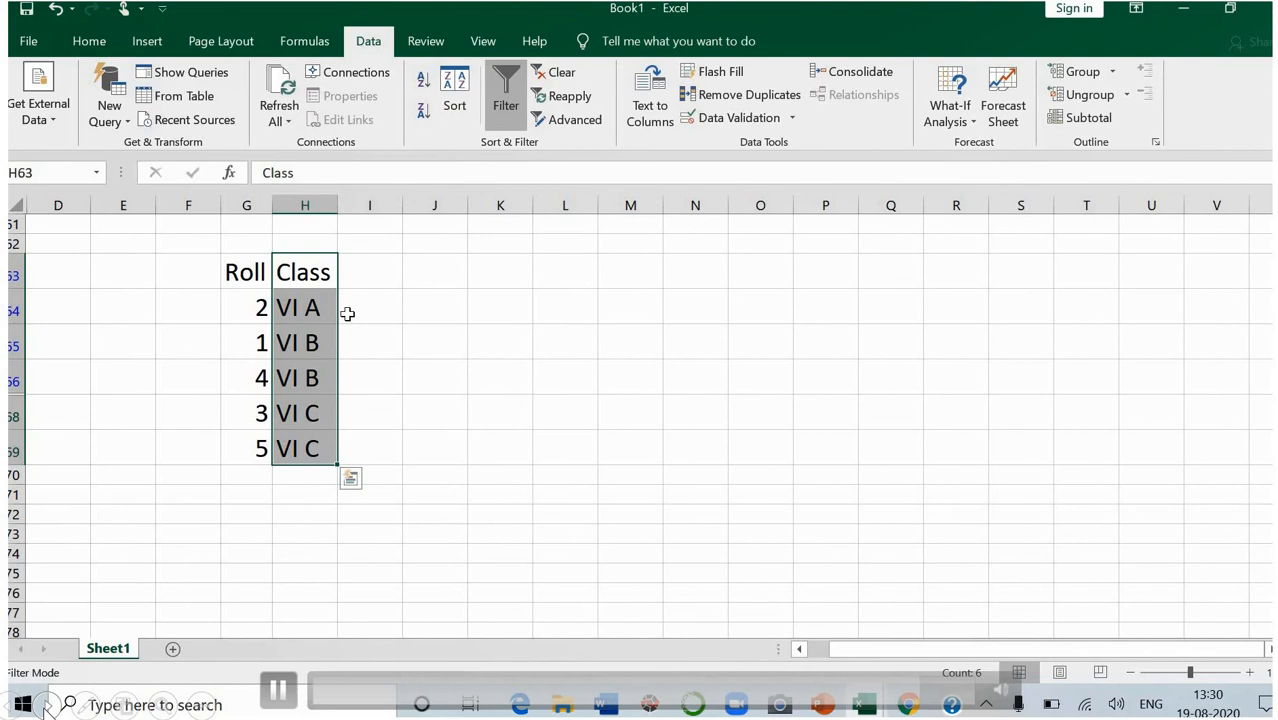